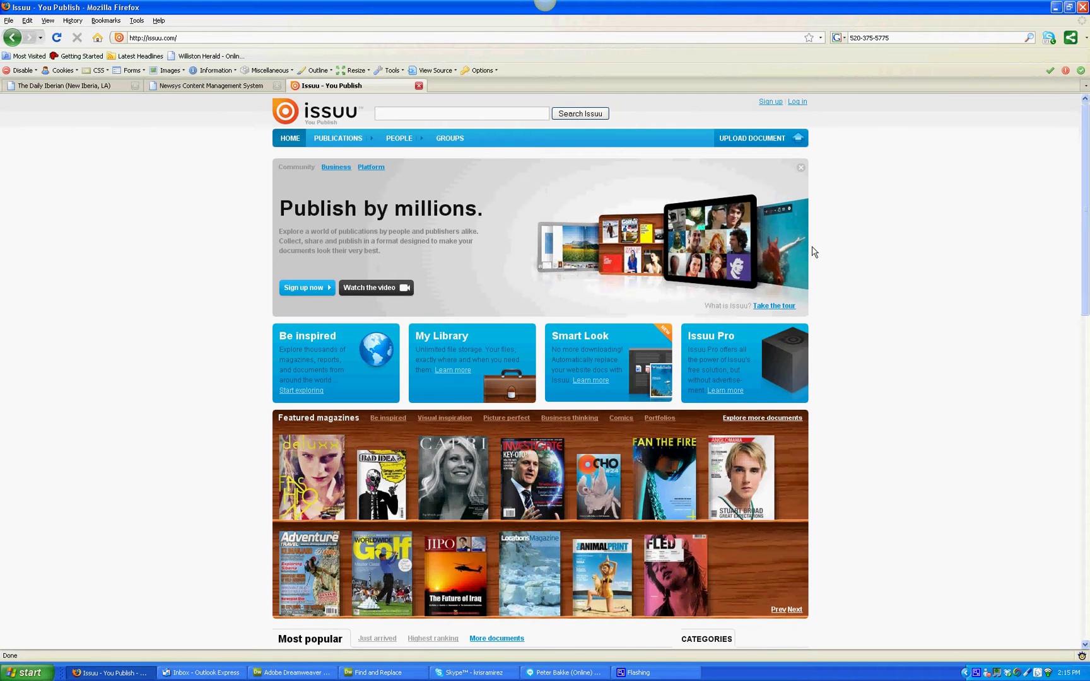
# Sign in to Issuu with the publishing account's e-mail and password.
pyautogui.click(798, 102)
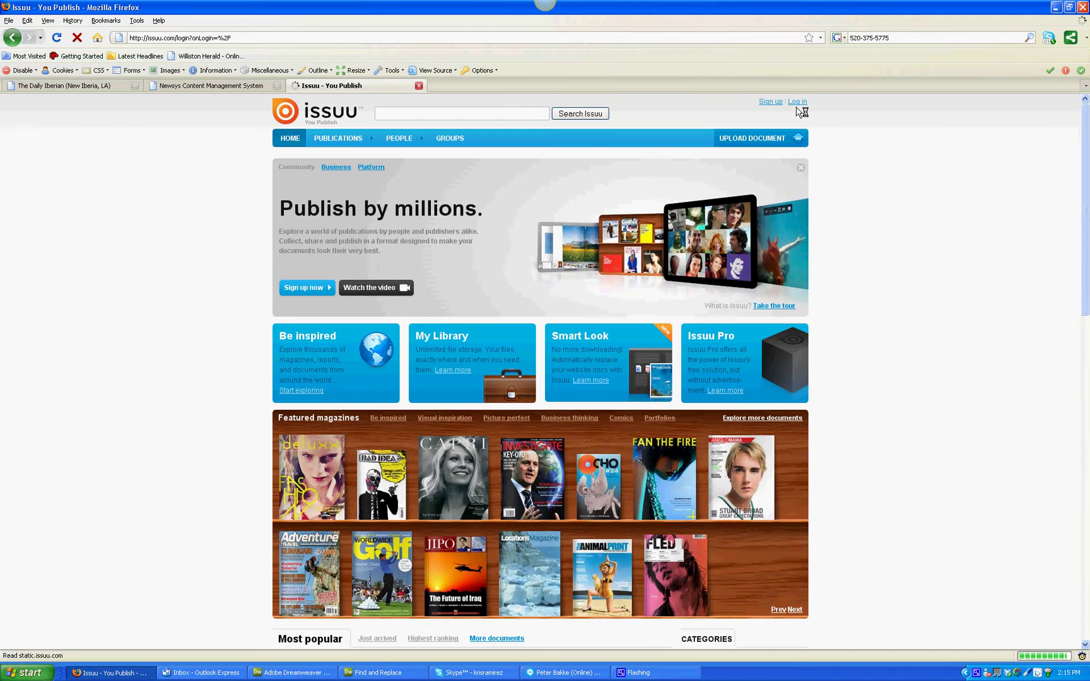
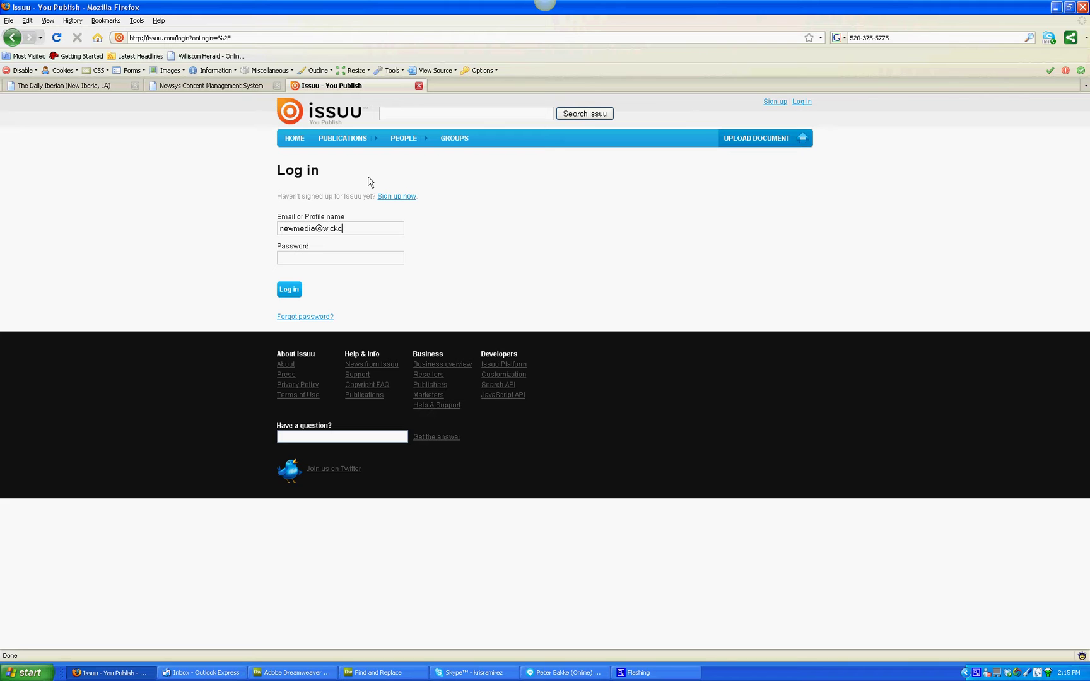
pyautogui.press('Return')
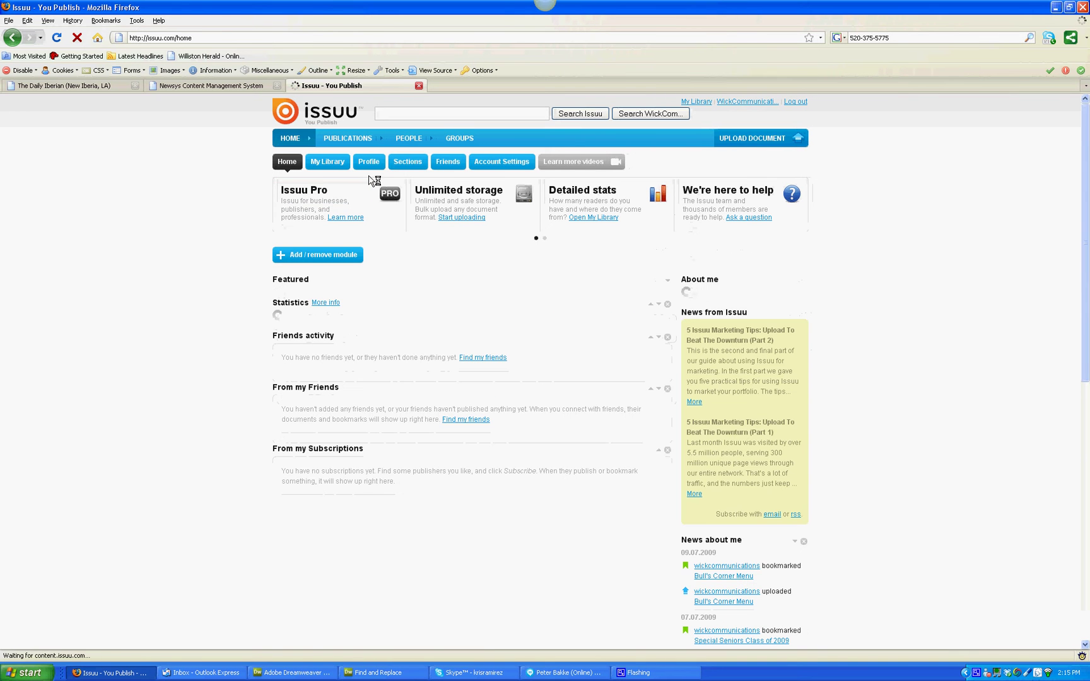
# Start a new upload with bridal.pdf from the Iberianet Special Sections folder as the file.
pyautogui.click(773, 149)
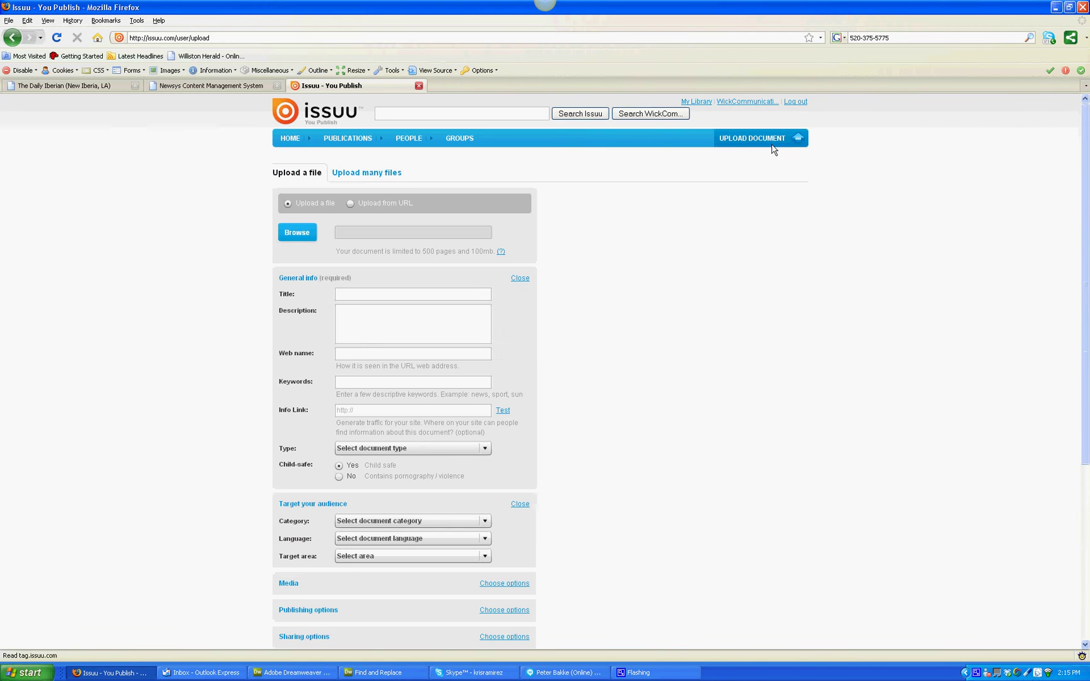
pyautogui.click(300, 233)
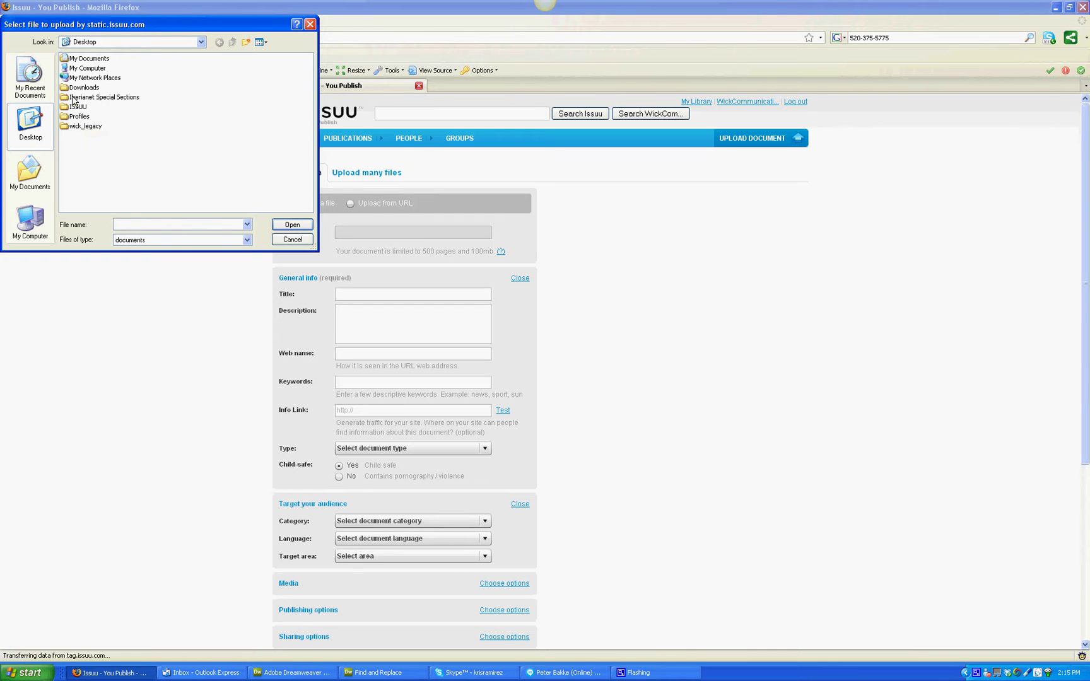
pyautogui.doubleClick(74, 99)
pyautogui.click(77, 68)
pyautogui.click(301, 224)
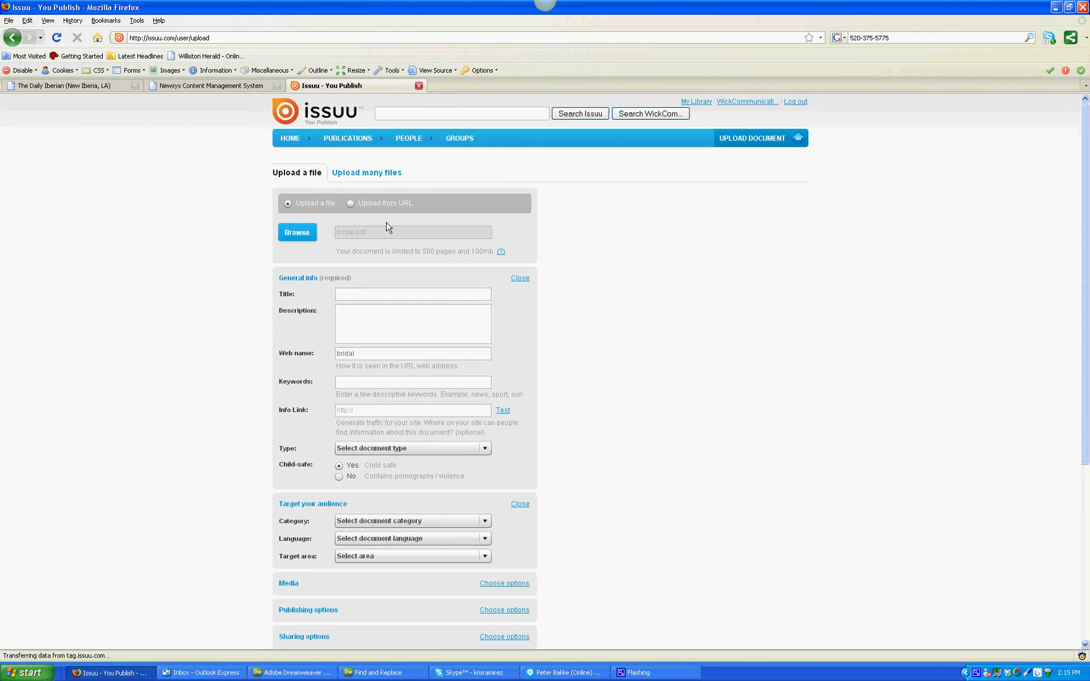
# Enter title 'Wedding Guide Tutorial', description 'Wedding Guide Special Section' and web name 'wedding_guide'.
pyautogui.click(388, 292)
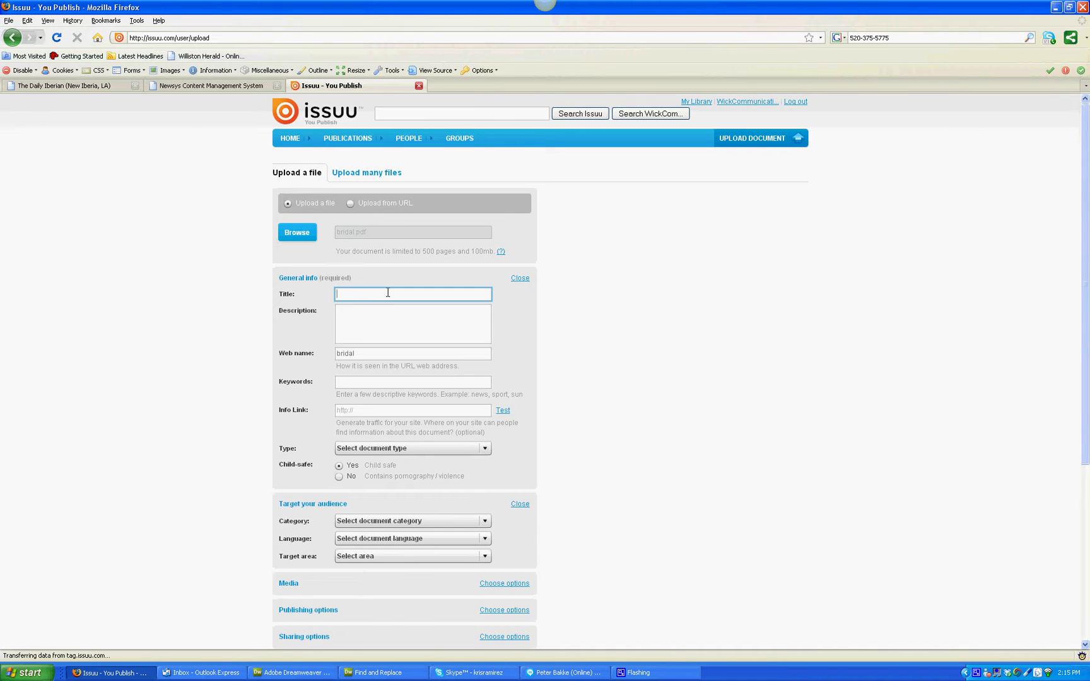
pyautogui.scroll(-2, 388, 292)
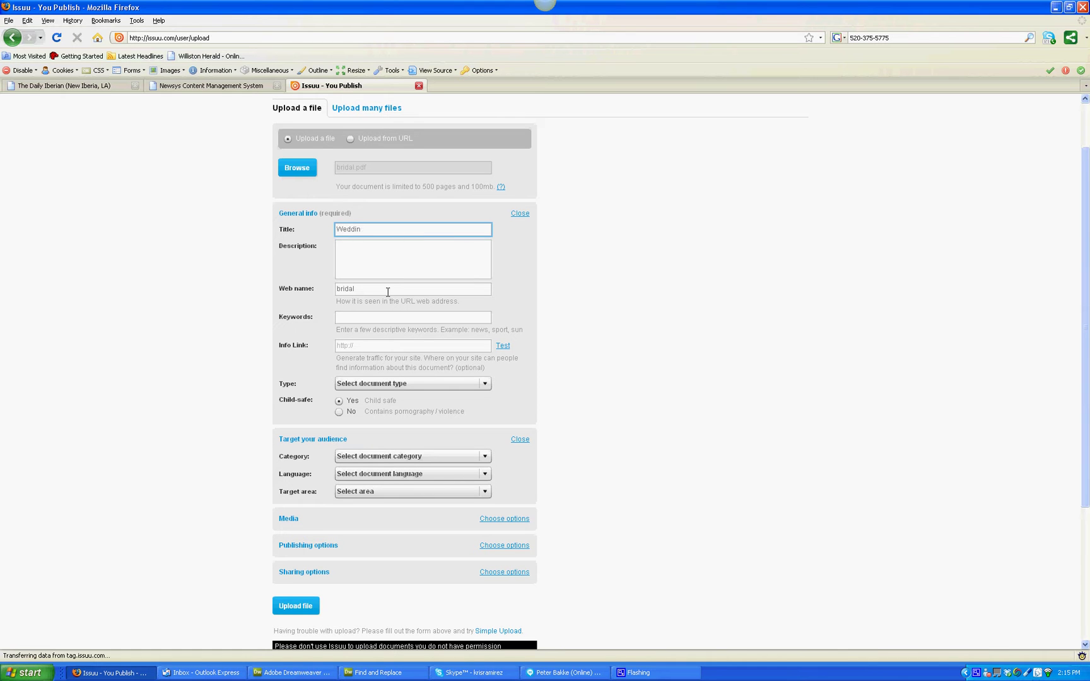
pyautogui.write('Wedding Guide Tutorial')
pyautogui.press('Tab')
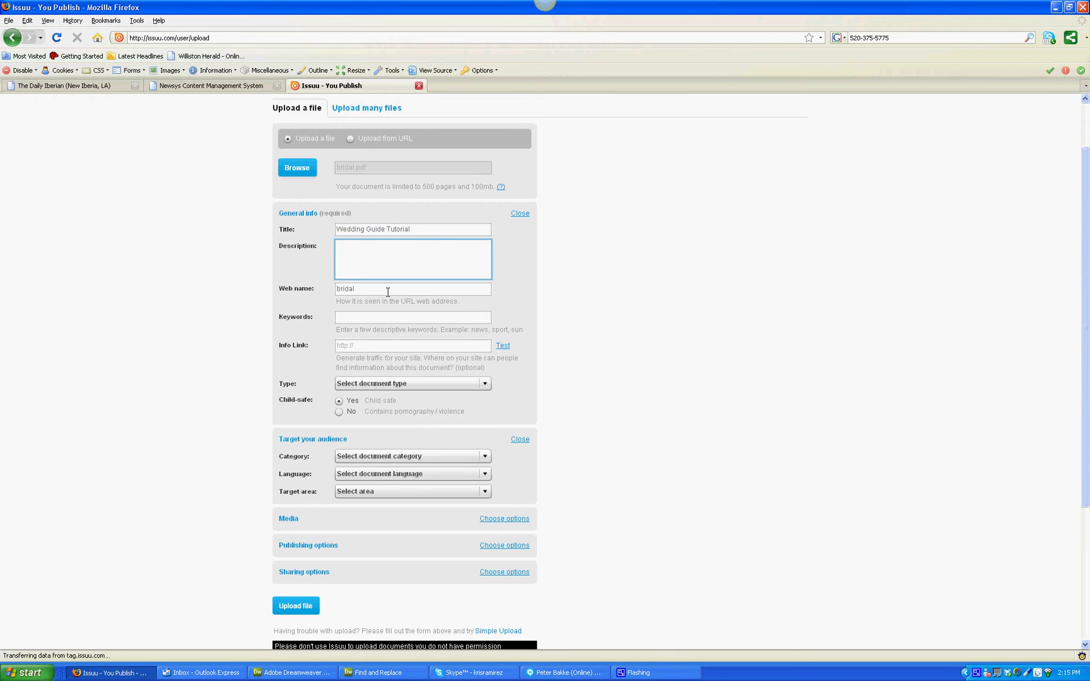
pyautogui.write('Wedding Guide Special Section')
pyautogui.press('Tab')
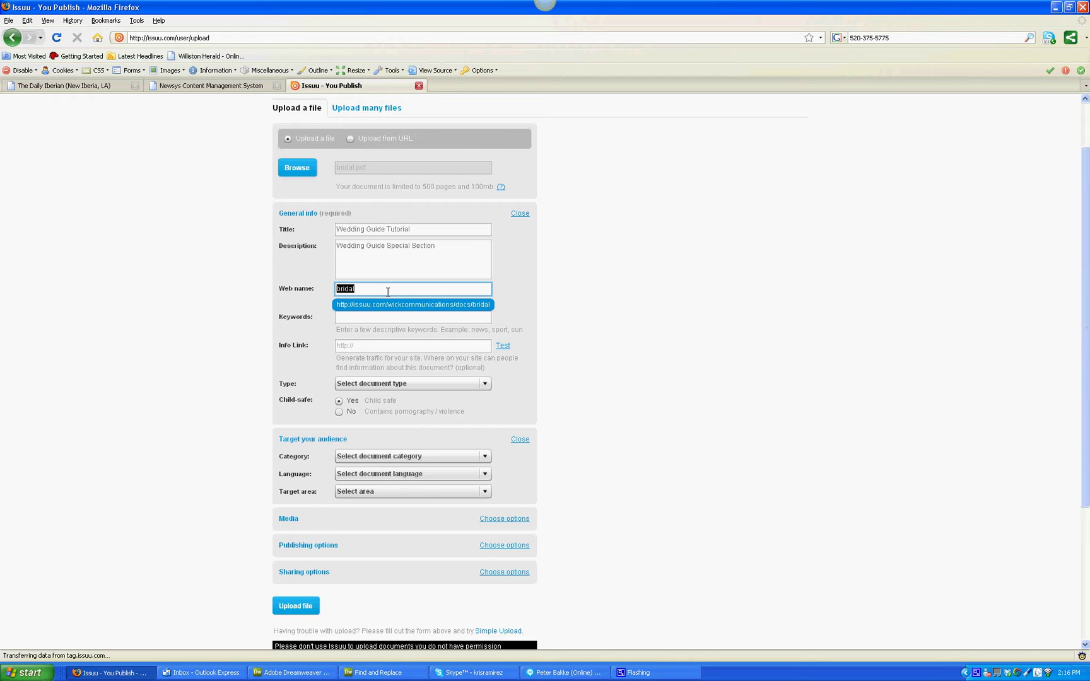
pyautogui.write('wedding_guide')
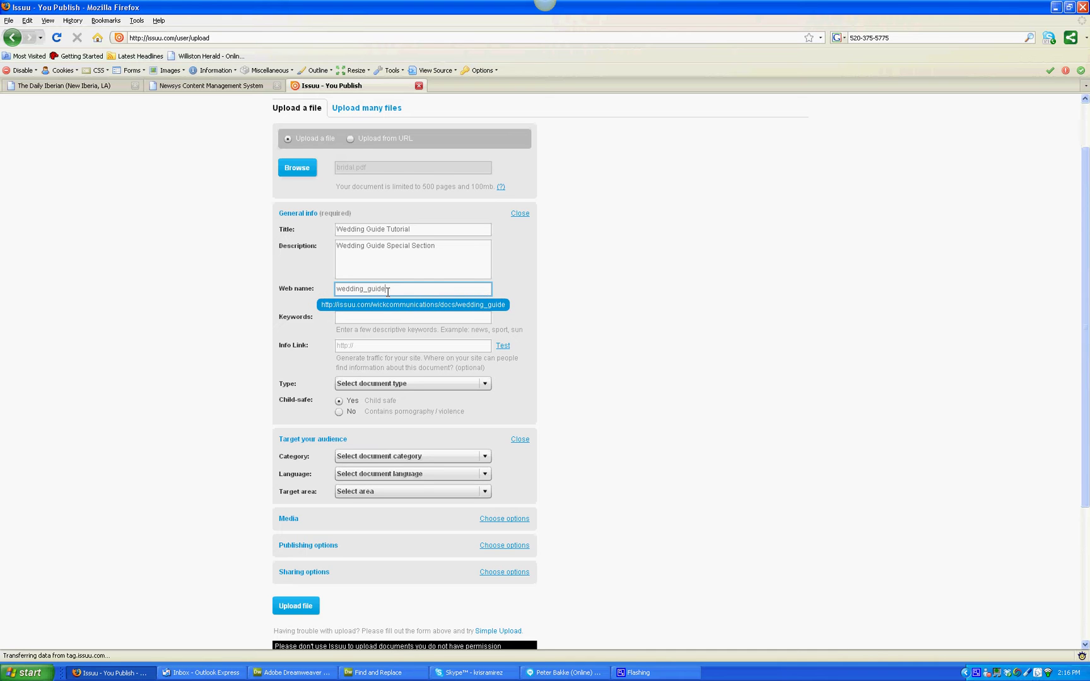
pyautogui.click(401, 318)
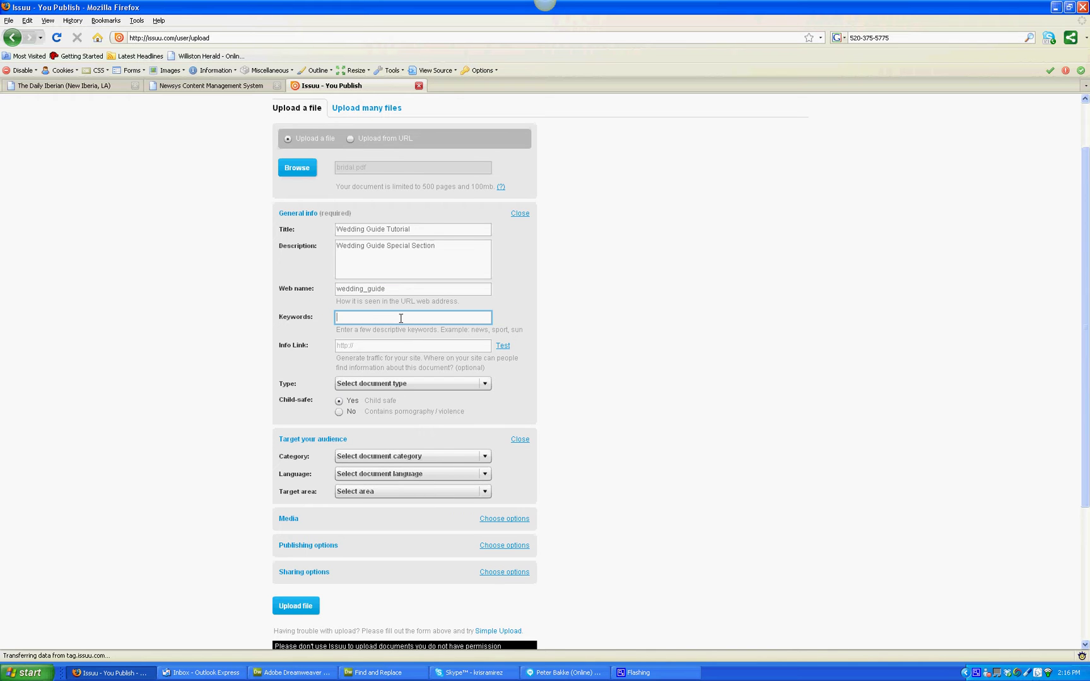
pyautogui.write('we')
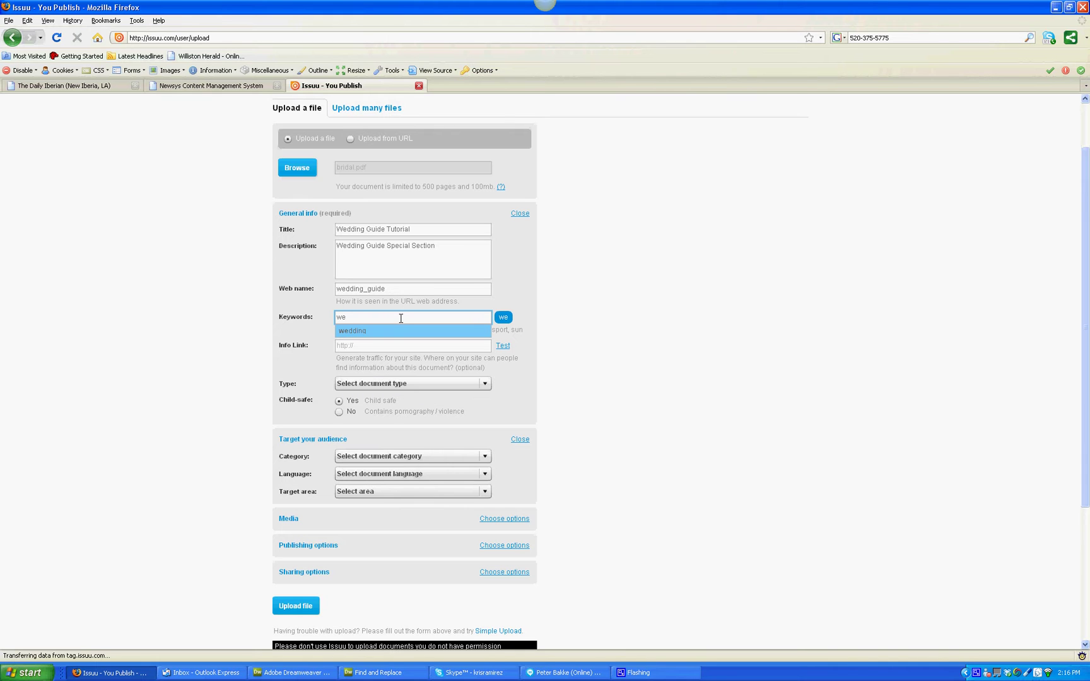
pyautogui.write('dding,')
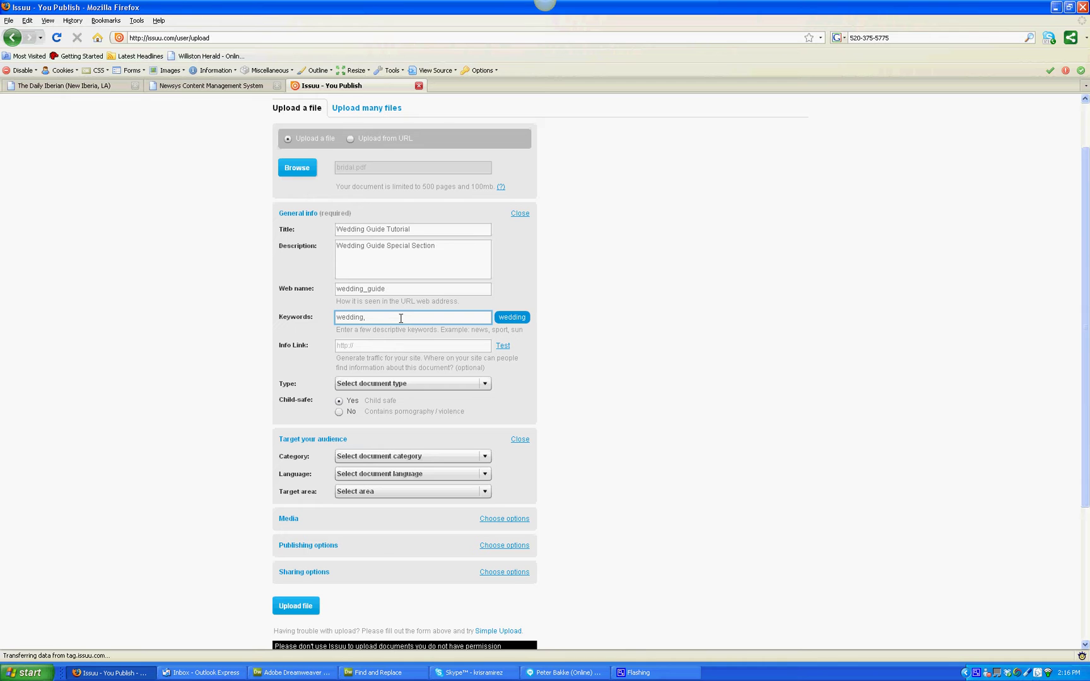
pyautogui.write(' guide,')
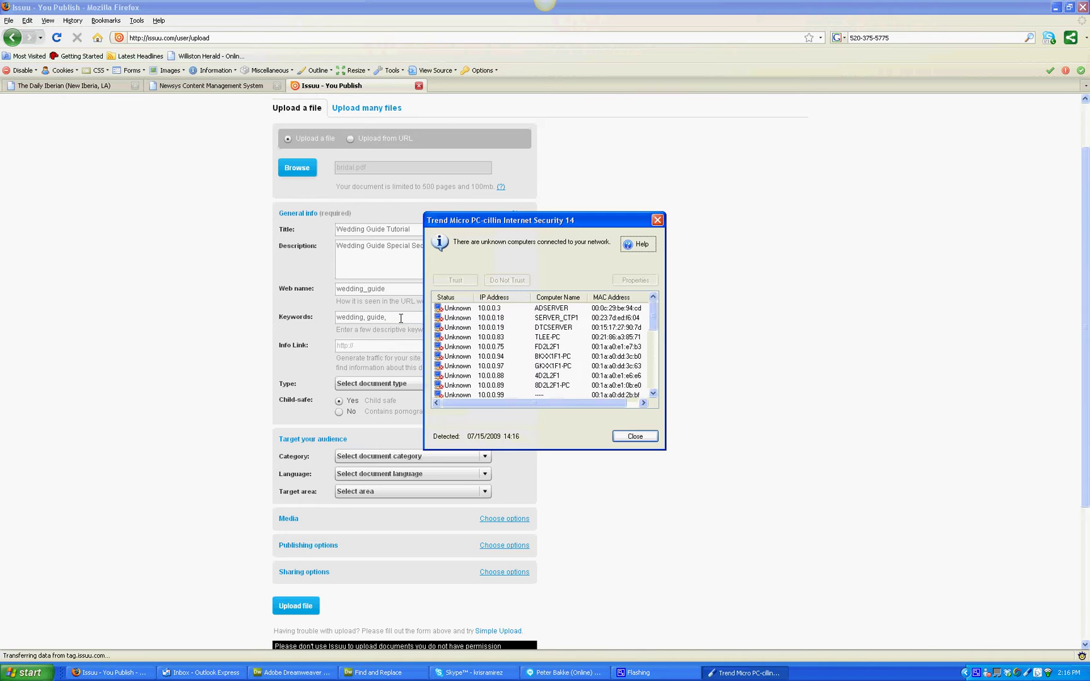
pyautogui.click(432, 317)
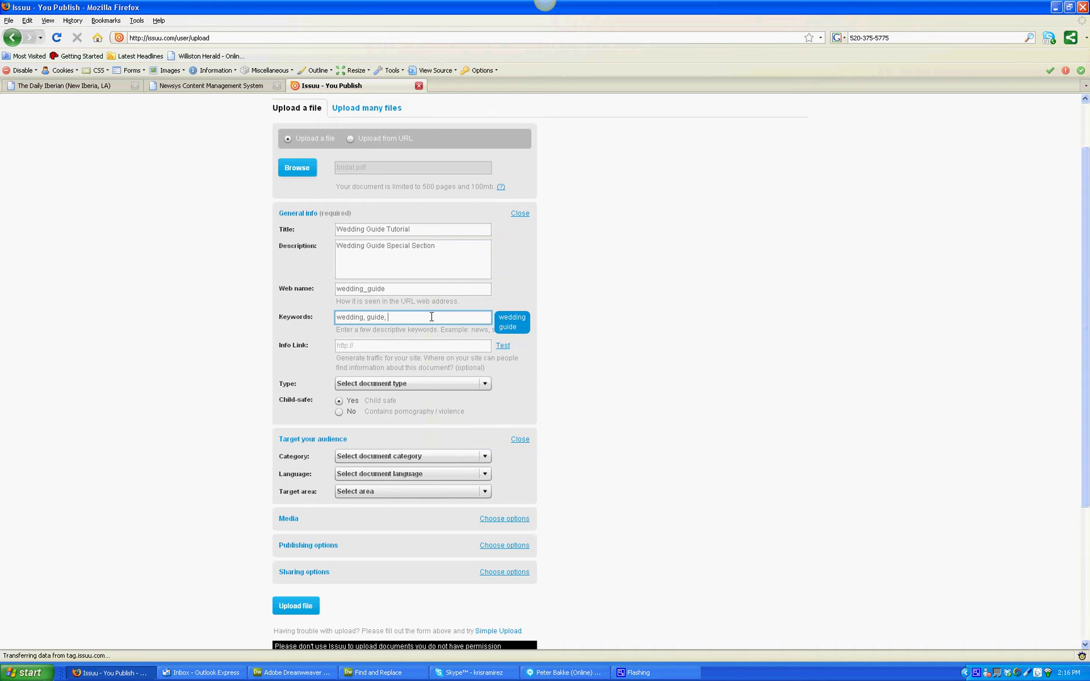
pyautogui.write('special section')
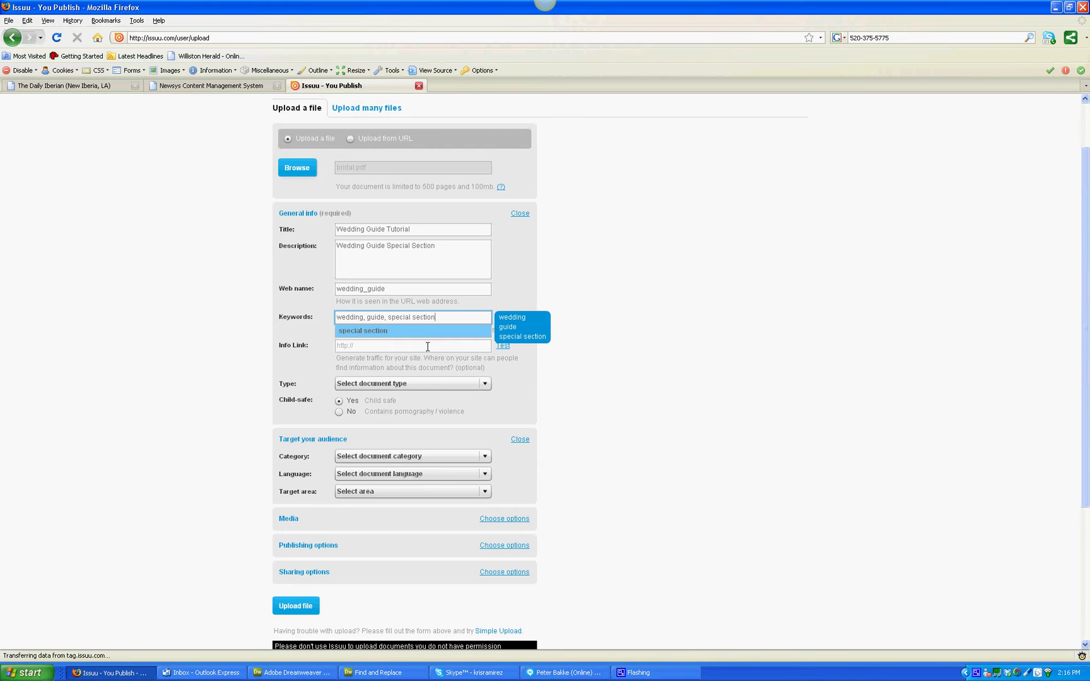
pyautogui.click(428, 346)
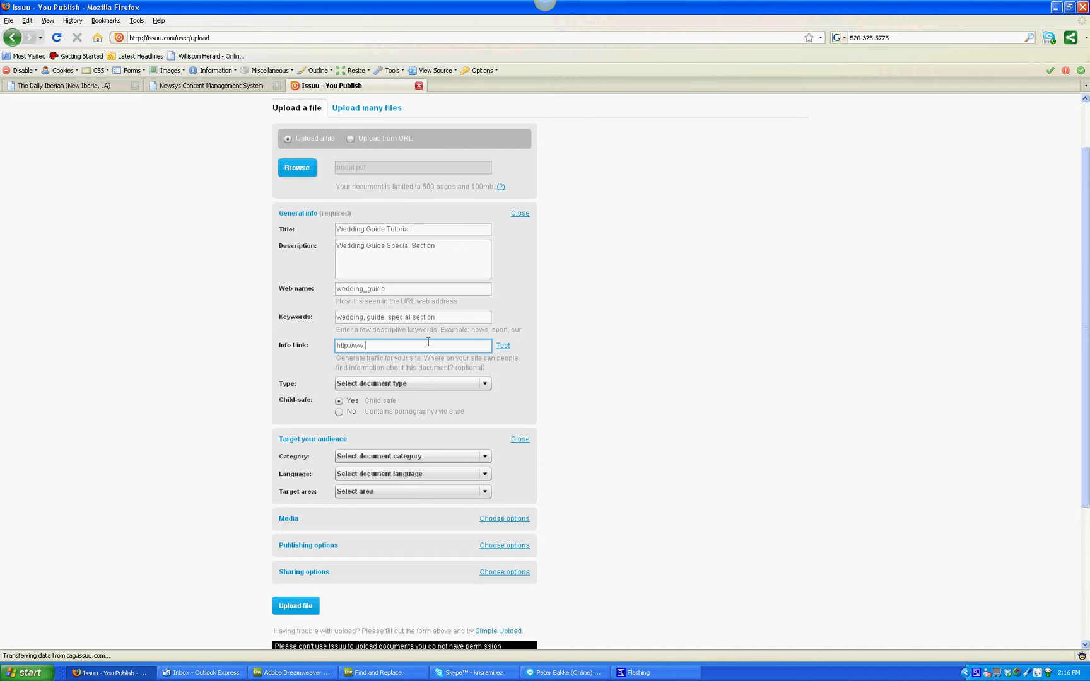
pyautogui.write('http://www.iberianet.com')
pyautogui.scroll(-3, 426, 315)
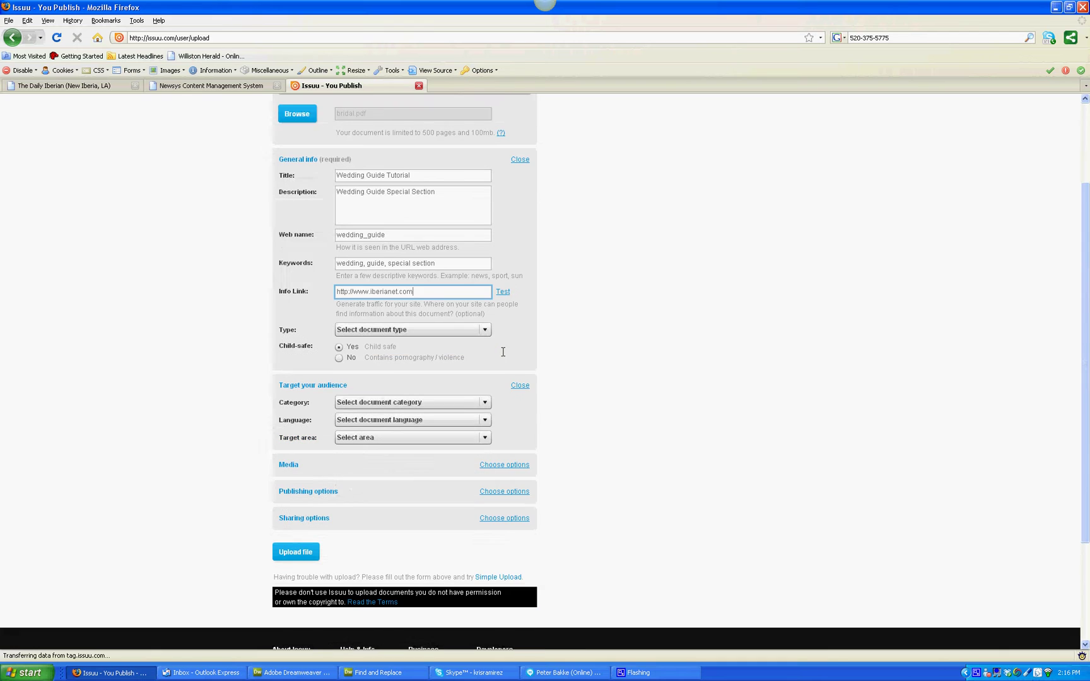
# Set type Newspaper, category Travel & Events, language English and target area North America.
pyautogui.click(426, 295)
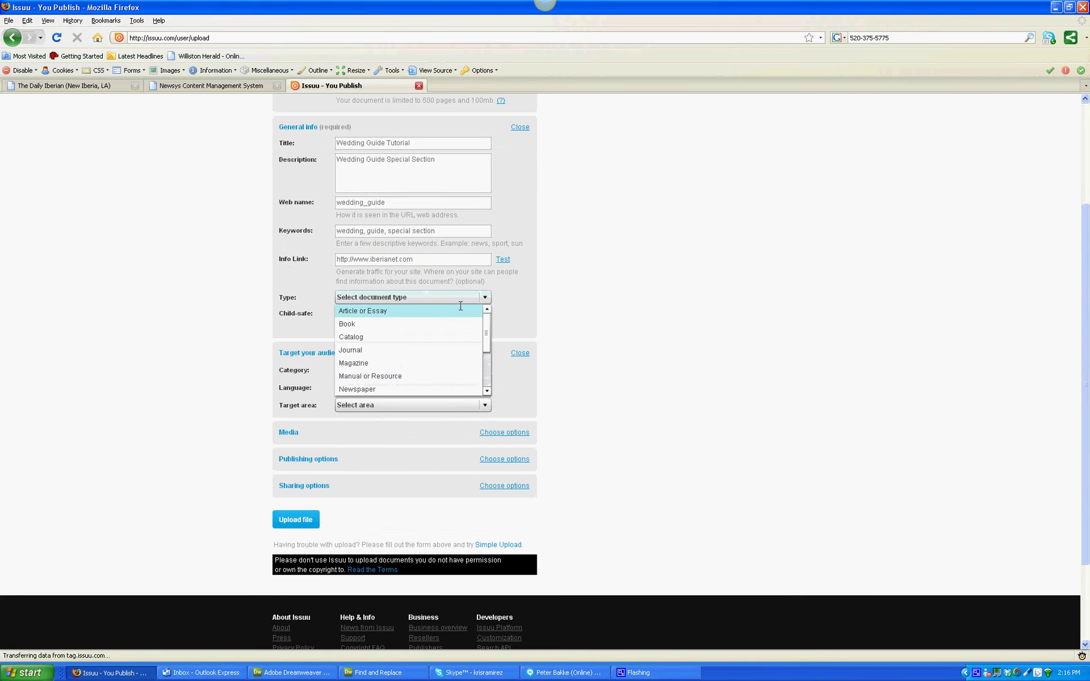
pyautogui.click(409, 383)
pyautogui.click(358, 350)
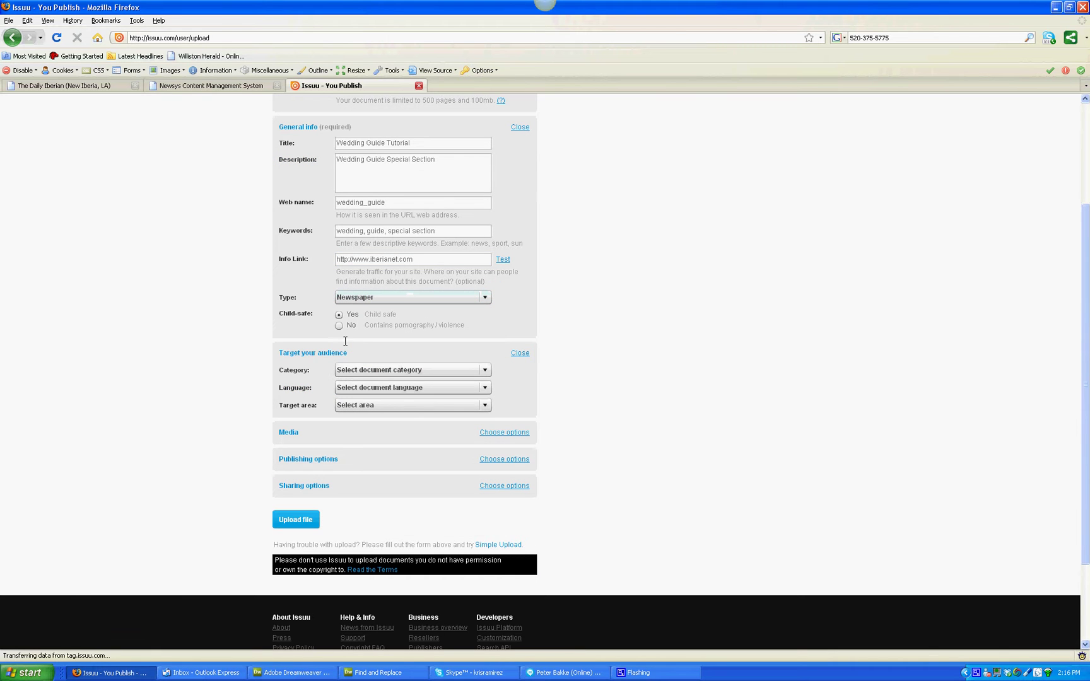
pyautogui.click(409, 369)
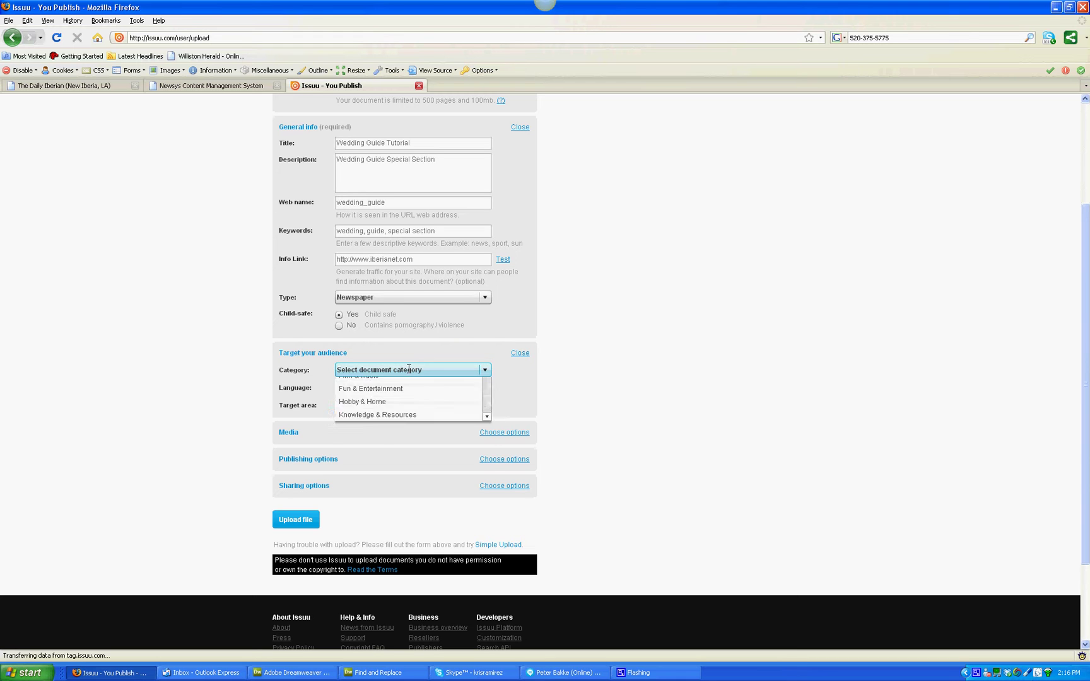
pyautogui.moveTo(486, 398); pyautogui.dragTo(485, 427)
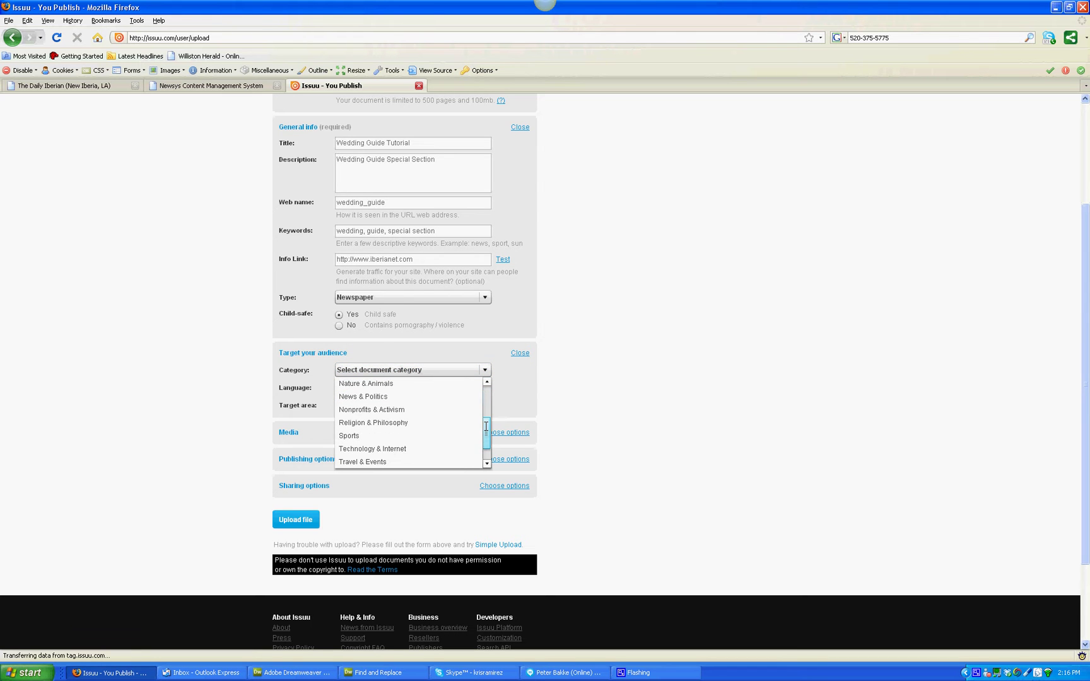
pyautogui.click(453, 461)
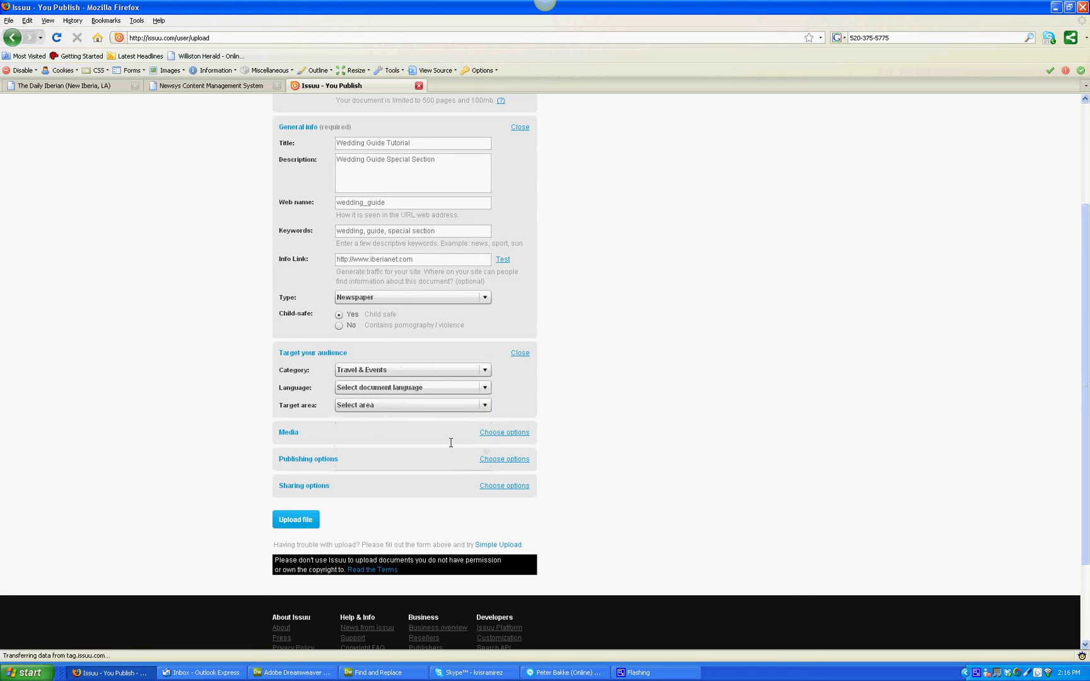
pyautogui.click(429, 387)
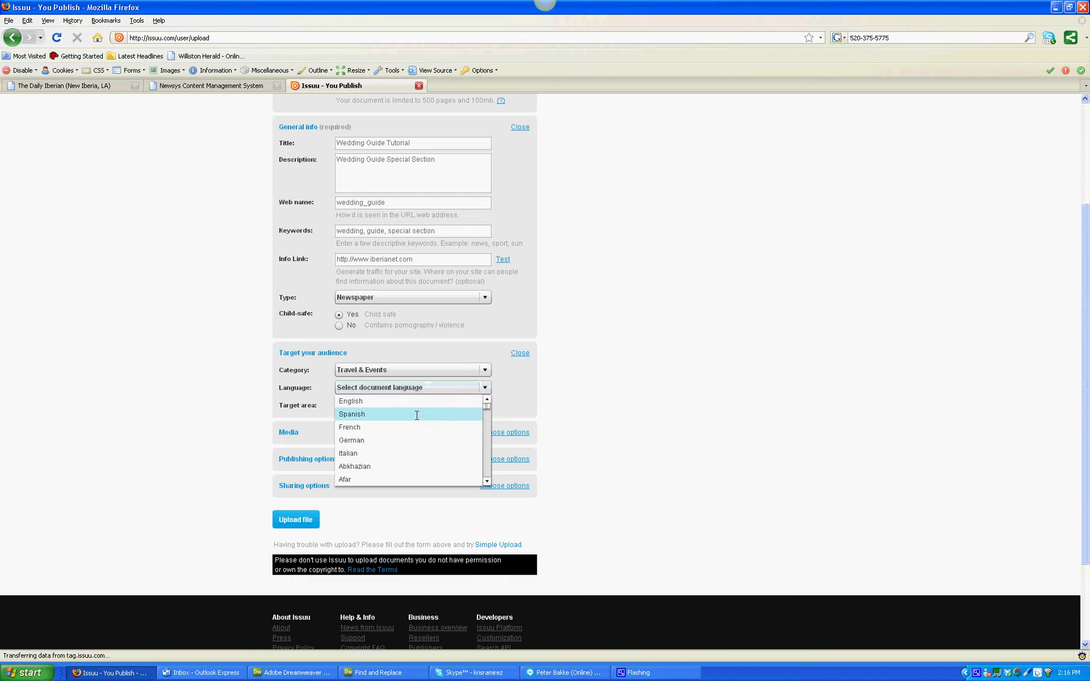
pyautogui.click(413, 401)
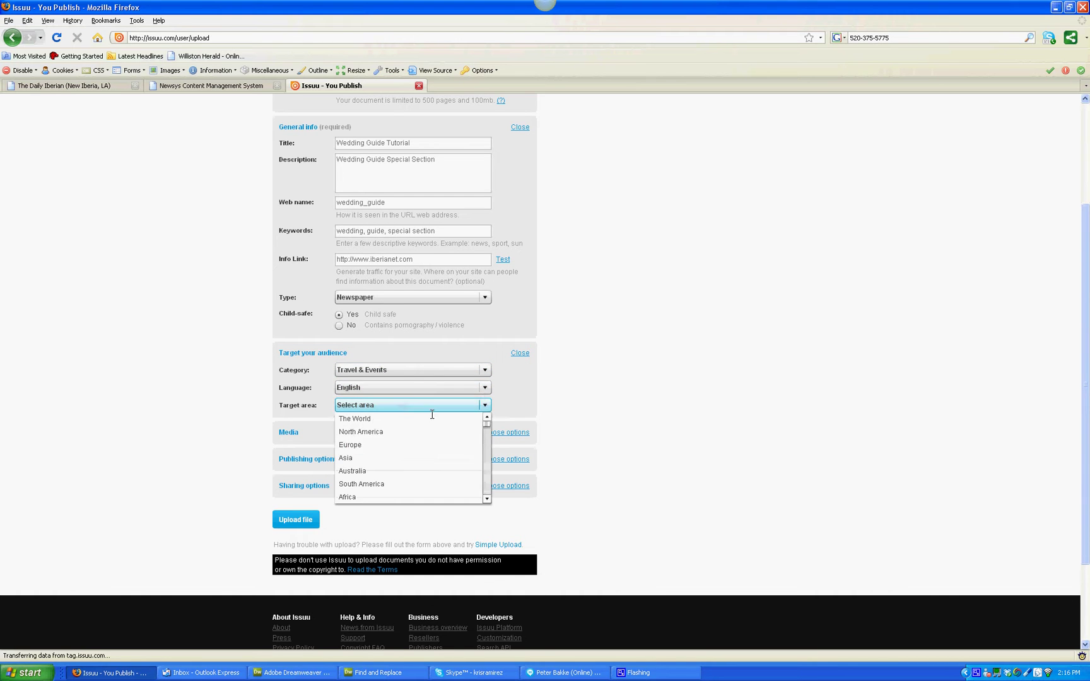
pyautogui.click(434, 428)
# Submit the upload form so the Wedding Guide Tutorial starts converting in the library.
pyautogui.scroll(-1, 680, 402)
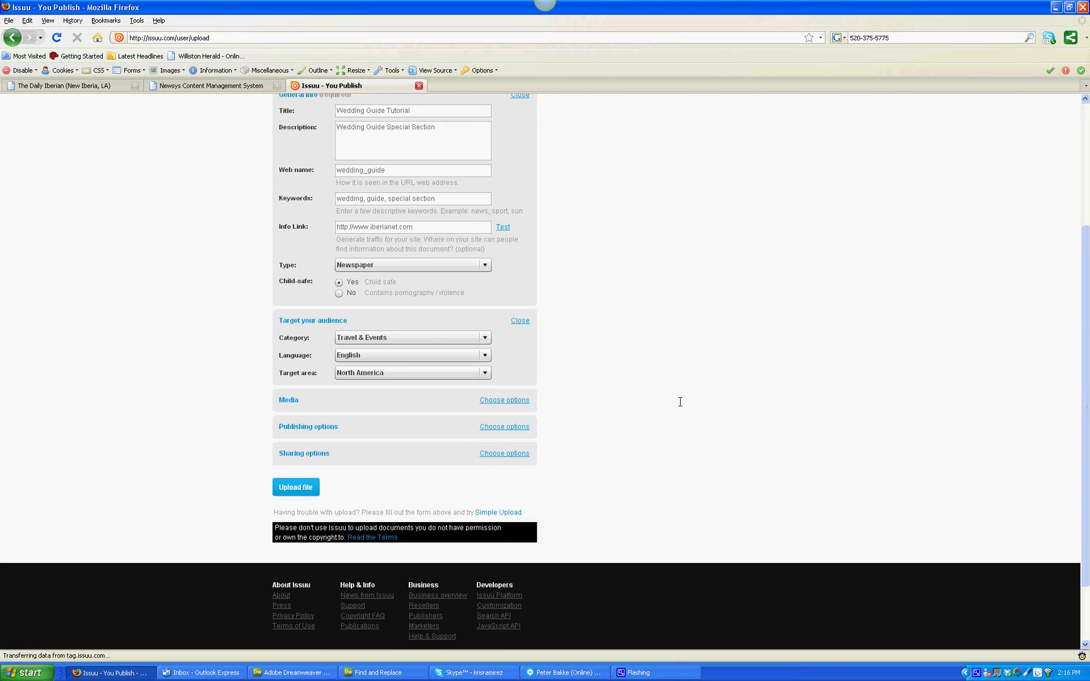
pyautogui.click(292, 494)
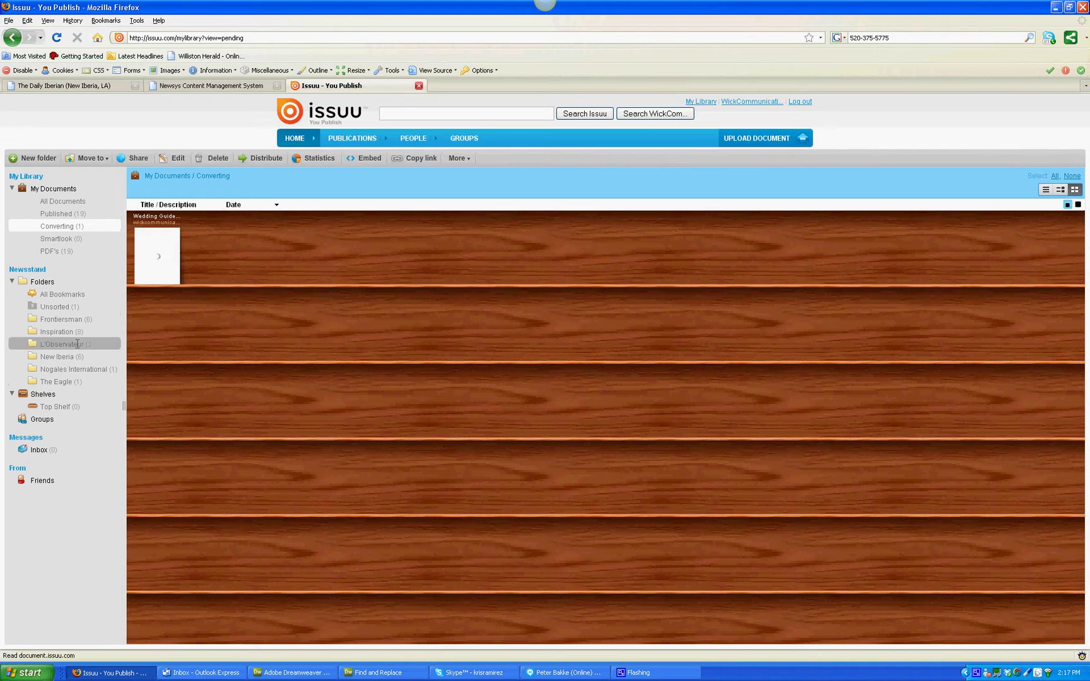
# Browse the Frontiersman, L'Observateur, New Iberia, Nogales International and The Eagle folders, then recheck Converting.
pyautogui.click(67, 320)
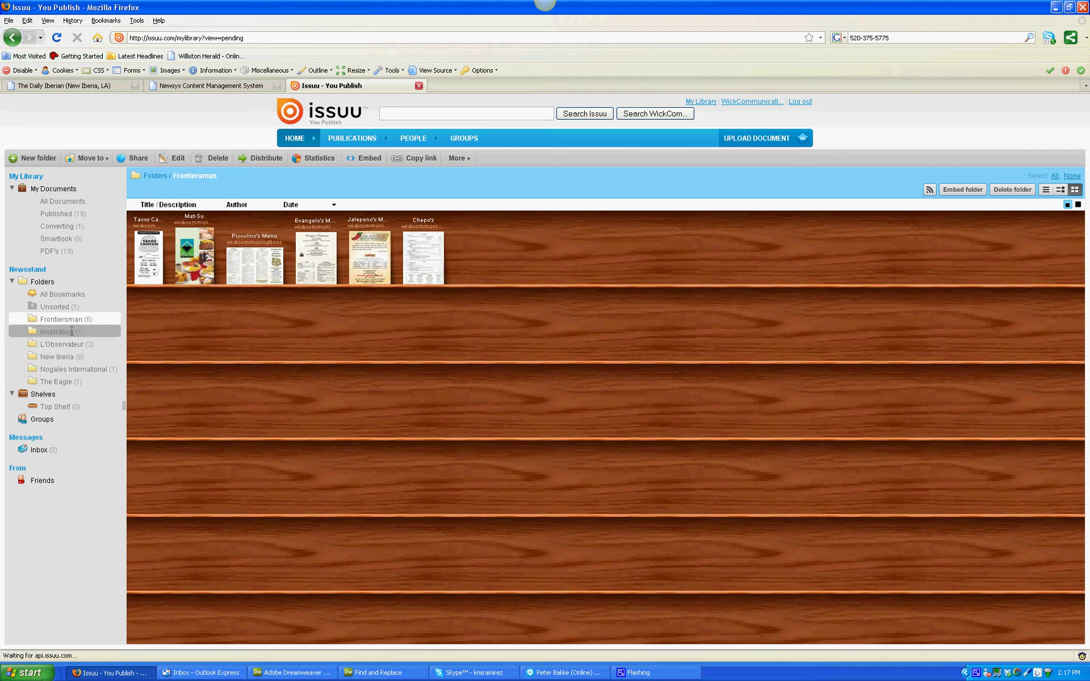
pyautogui.click(67, 345)
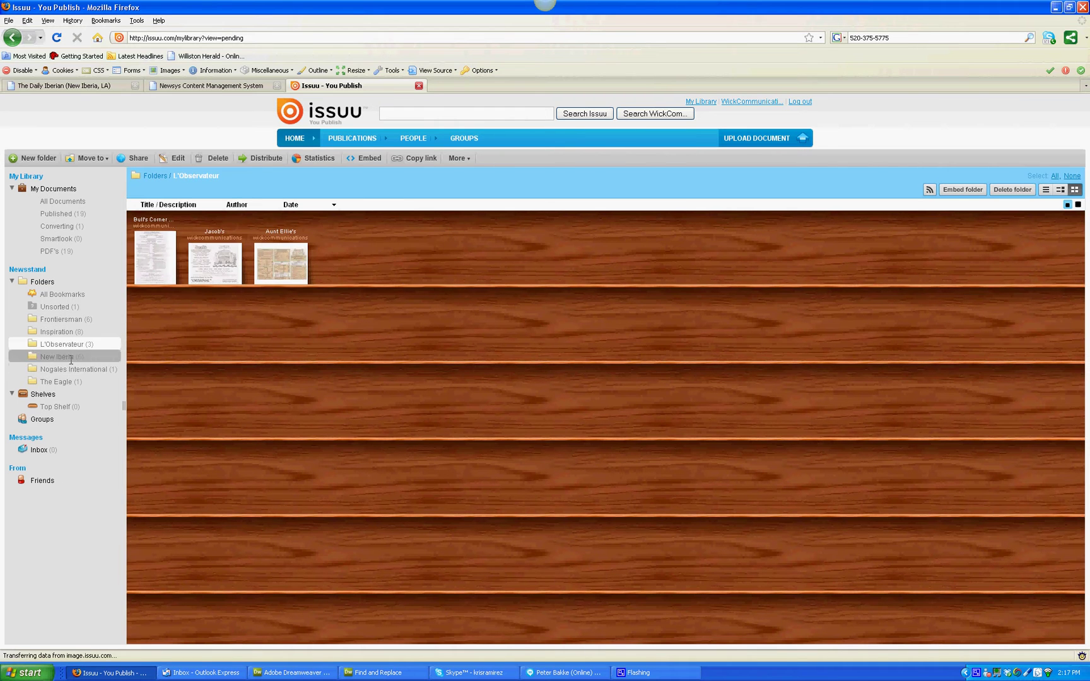
pyautogui.click(70, 357)
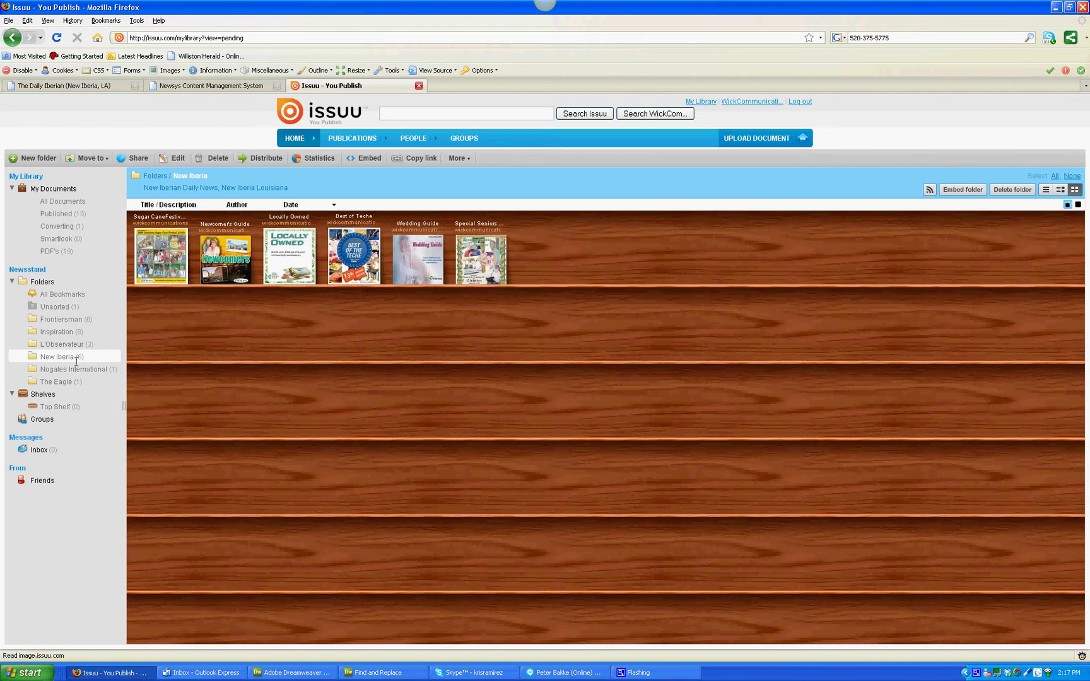
pyautogui.click(74, 369)
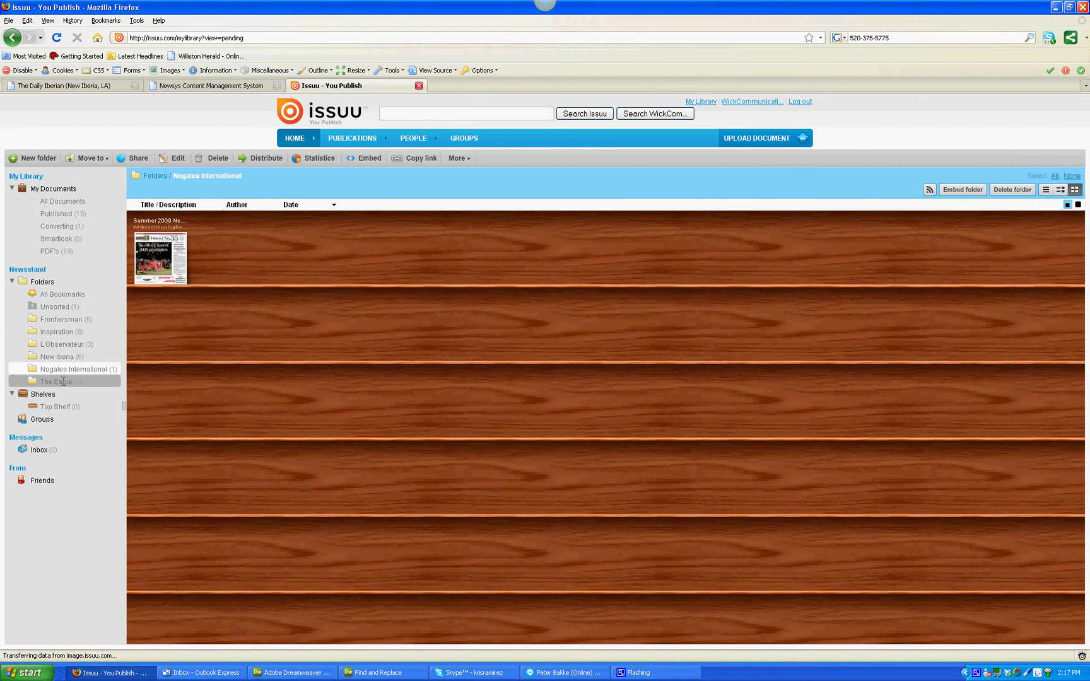
pyautogui.click(67, 379)
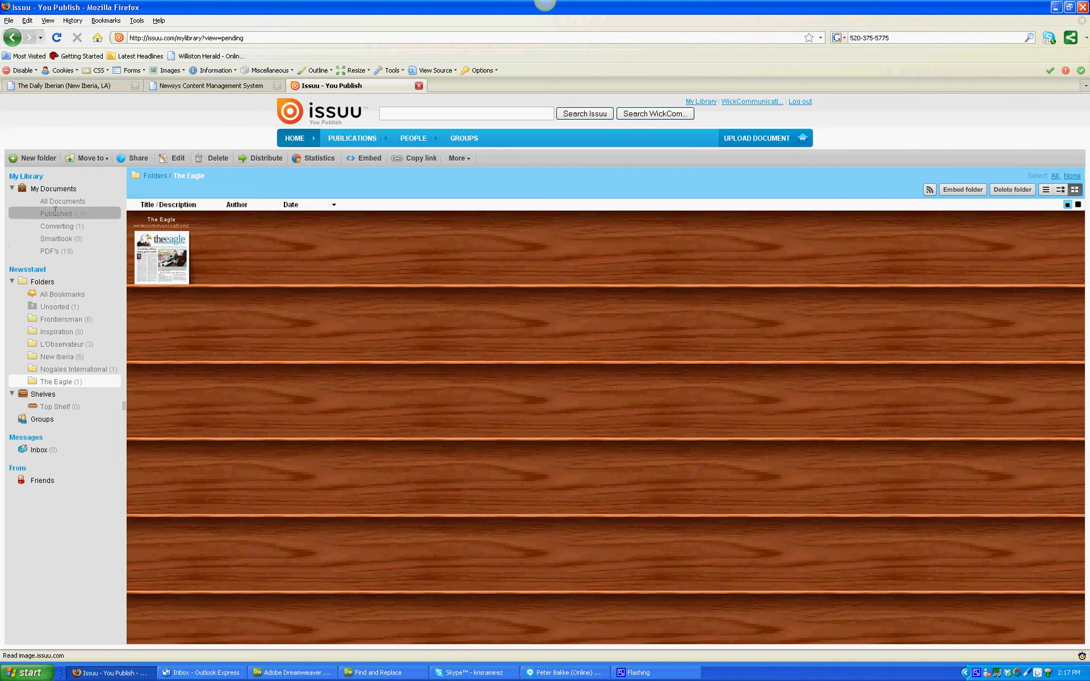
pyautogui.click(79, 226)
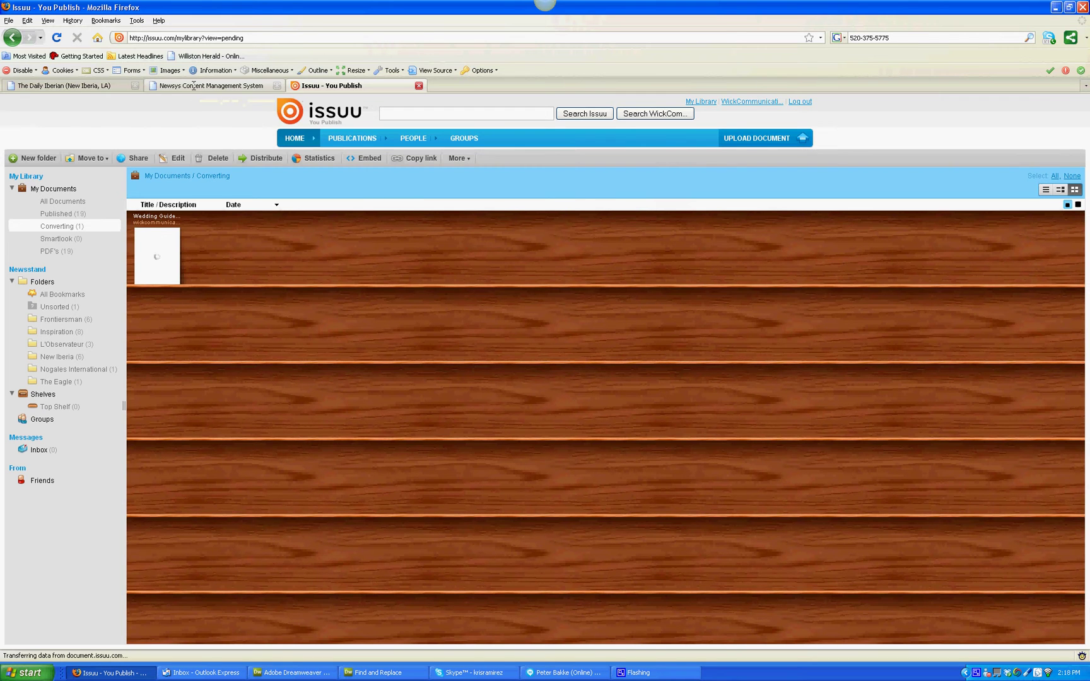
pyautogui.click(193, 86)
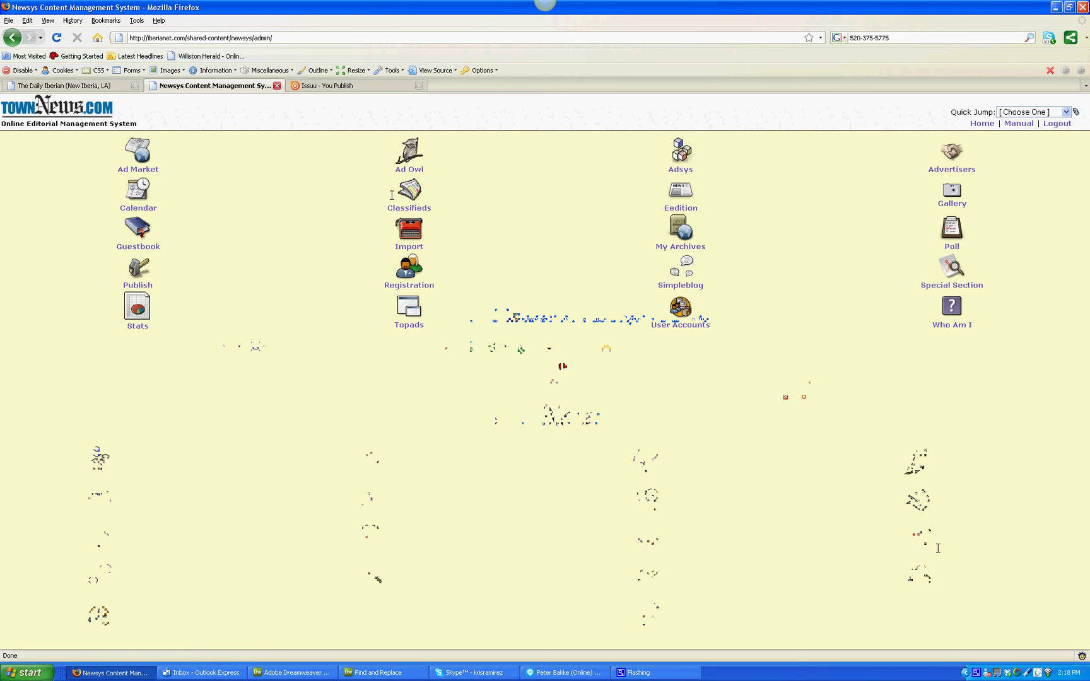
# From the Newsys admin home, go into Adsys and open the Create a New Ad form.
pyautogui.click(409, 228)
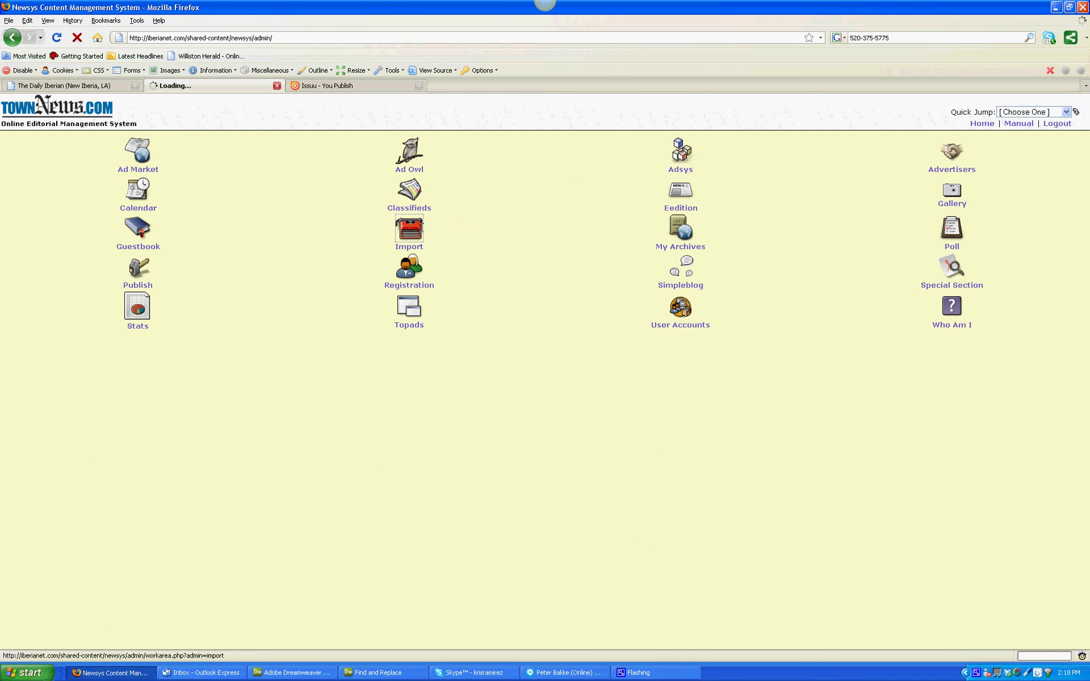
pyautogui.click(982, 124)
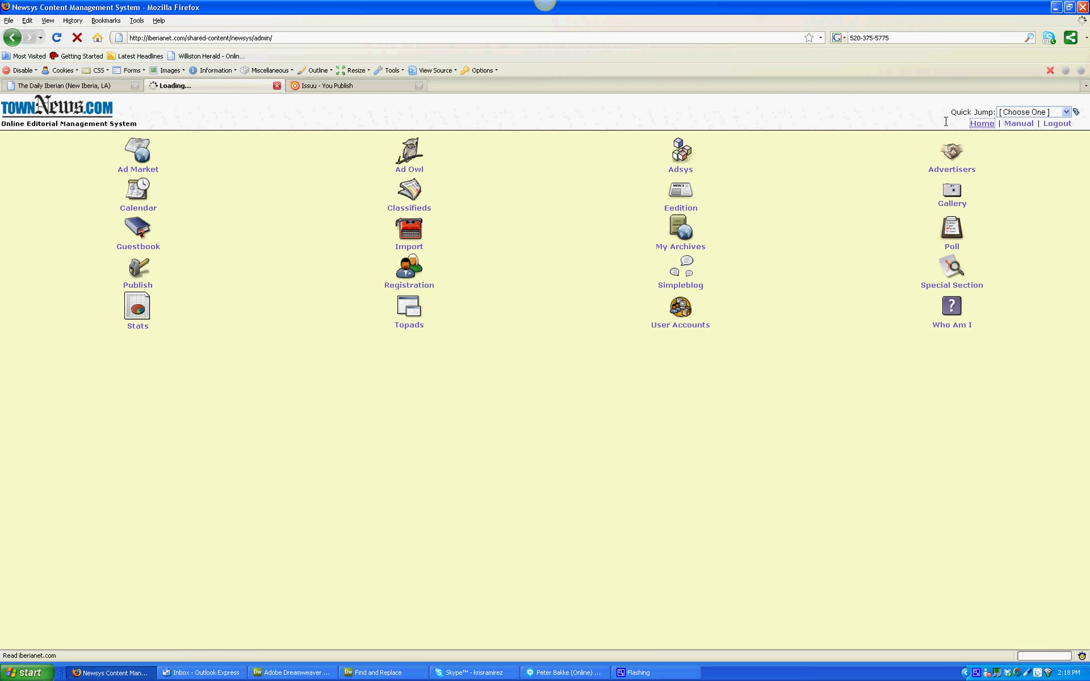
pyautogui.click(681, 155)
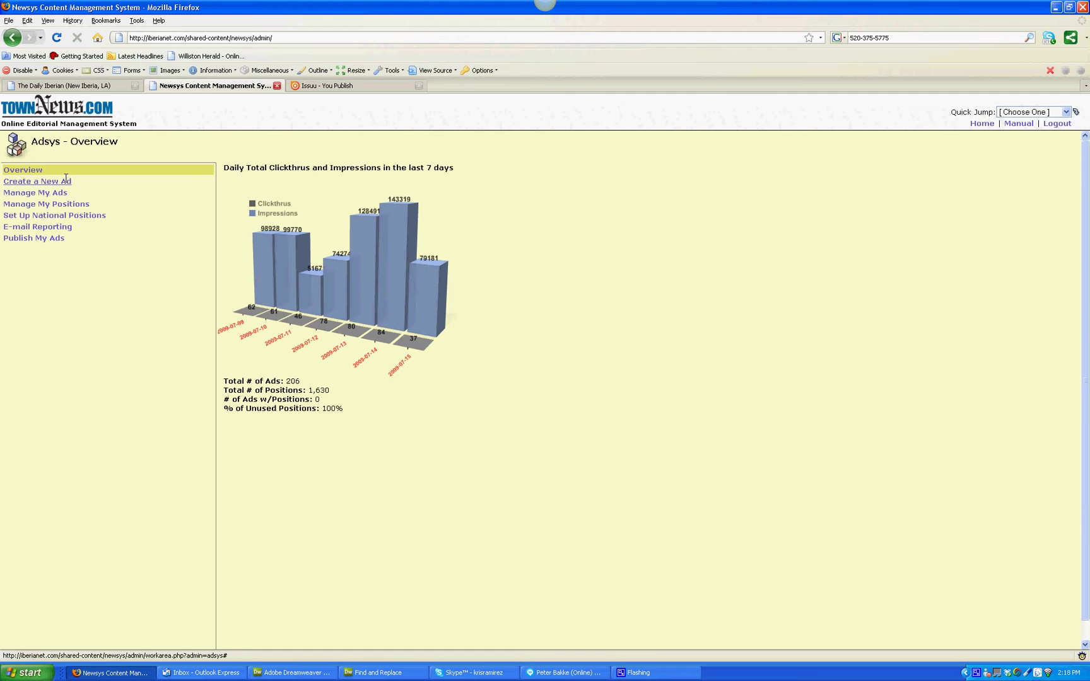
pyautogui.click(65, 181)
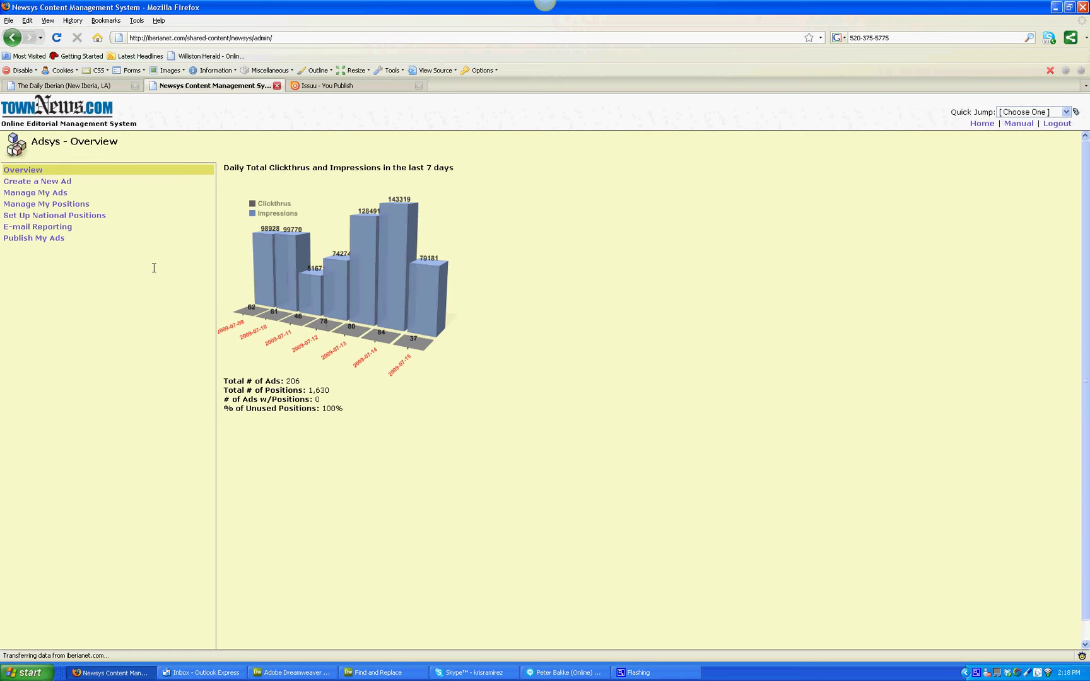
pyautogui.click(60, 193)
pyautogui.click(33, 181)
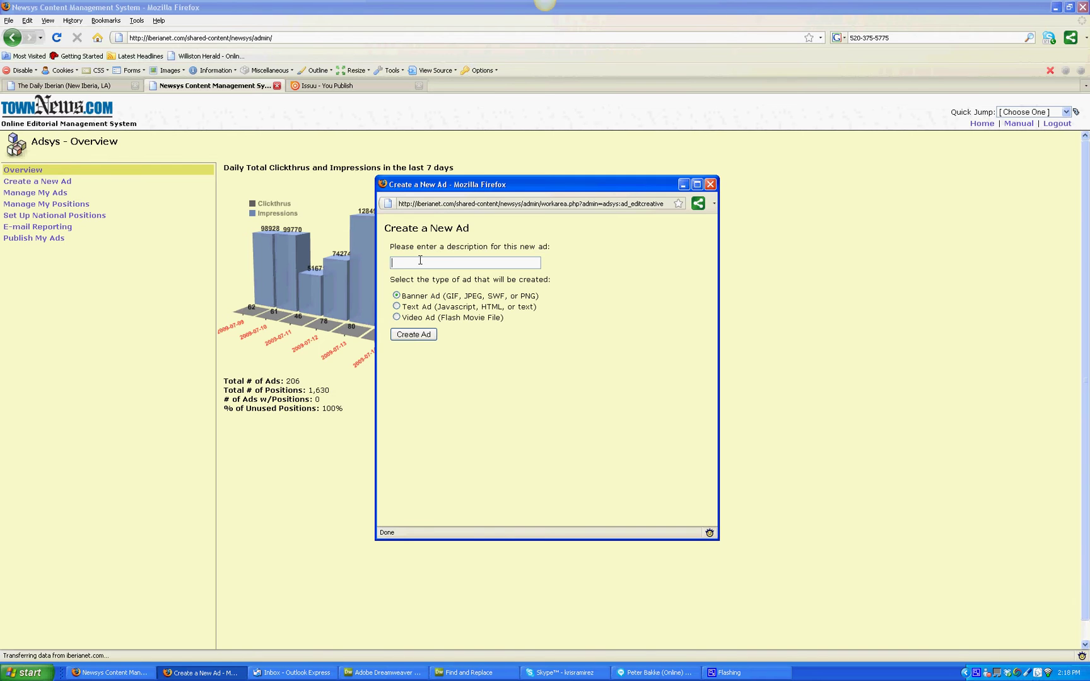
# Create a text ad described 'Special Section - Wedding Guide Tutorial', then go back to Issuu.
pyautogui.write('Specia')
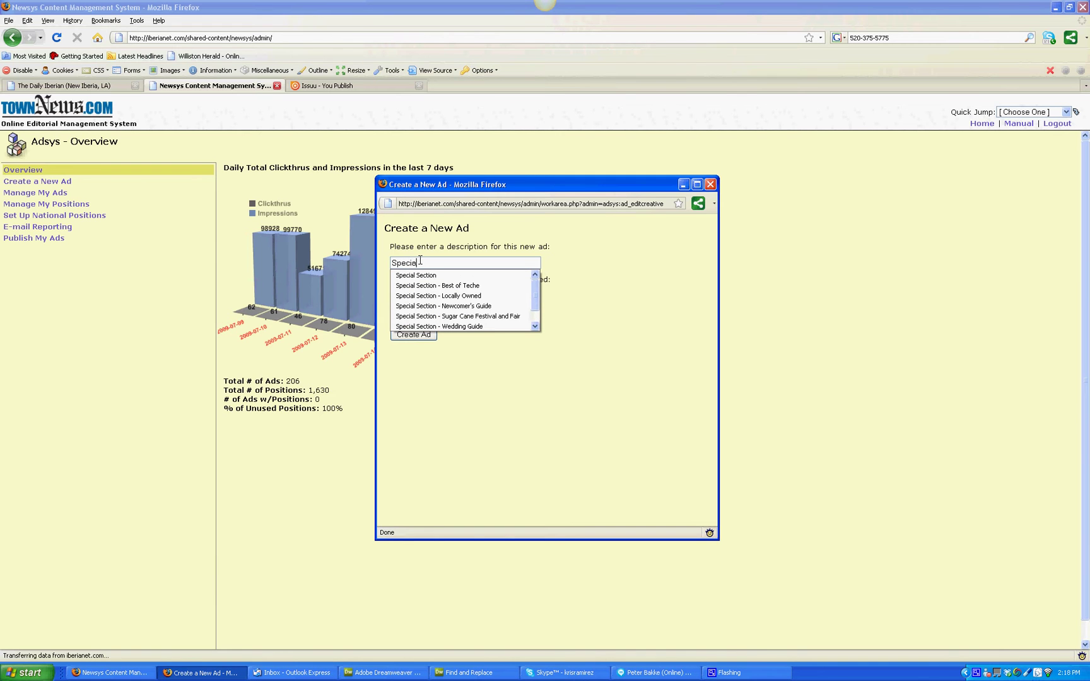
pyautogui.write('l Section')
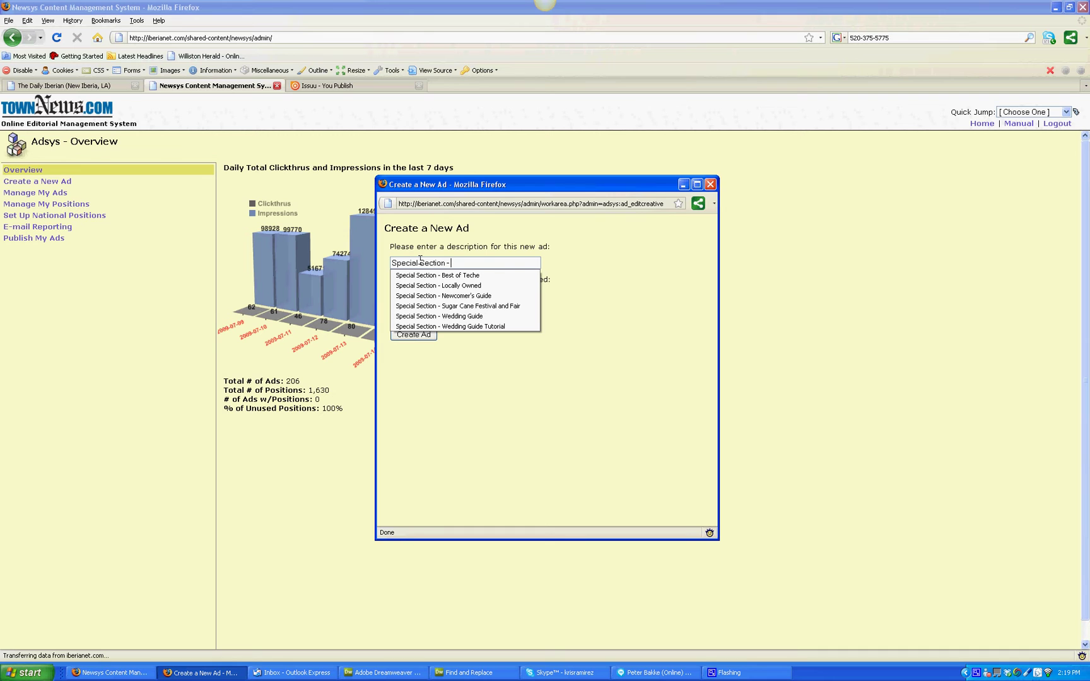
pyautogui.write('- Wedding Guide Tutorial')
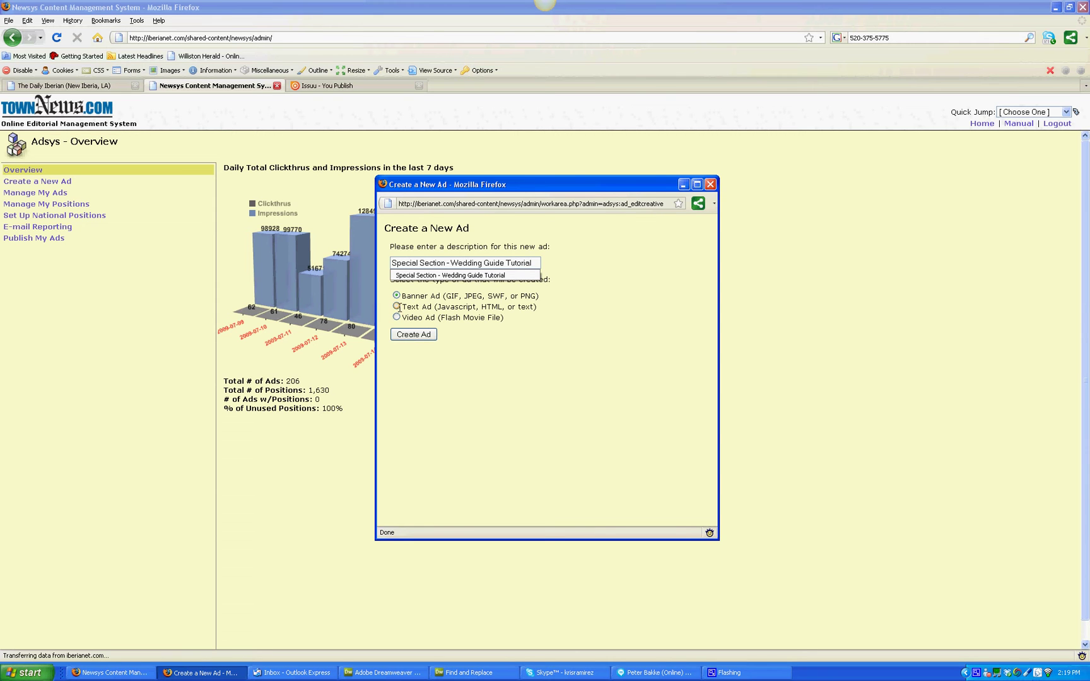
pyautogui.click(398, 306)
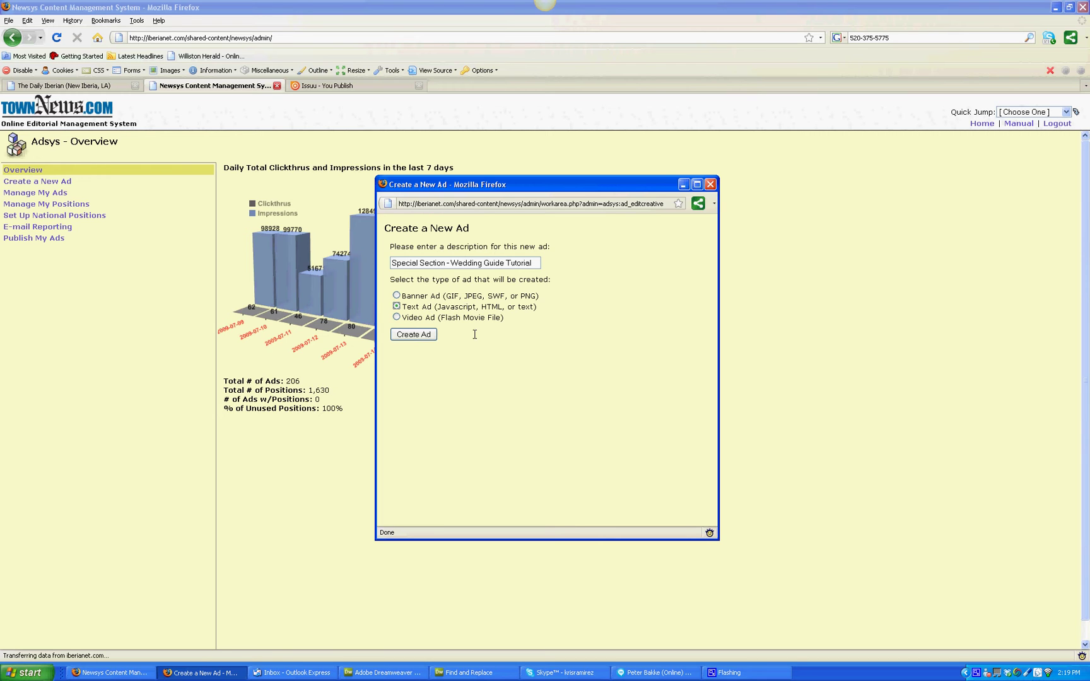
pyautogui.moveTo(482, 307); pyautogui.dragTo(500, 308)
pyautogui.click(424, 335)
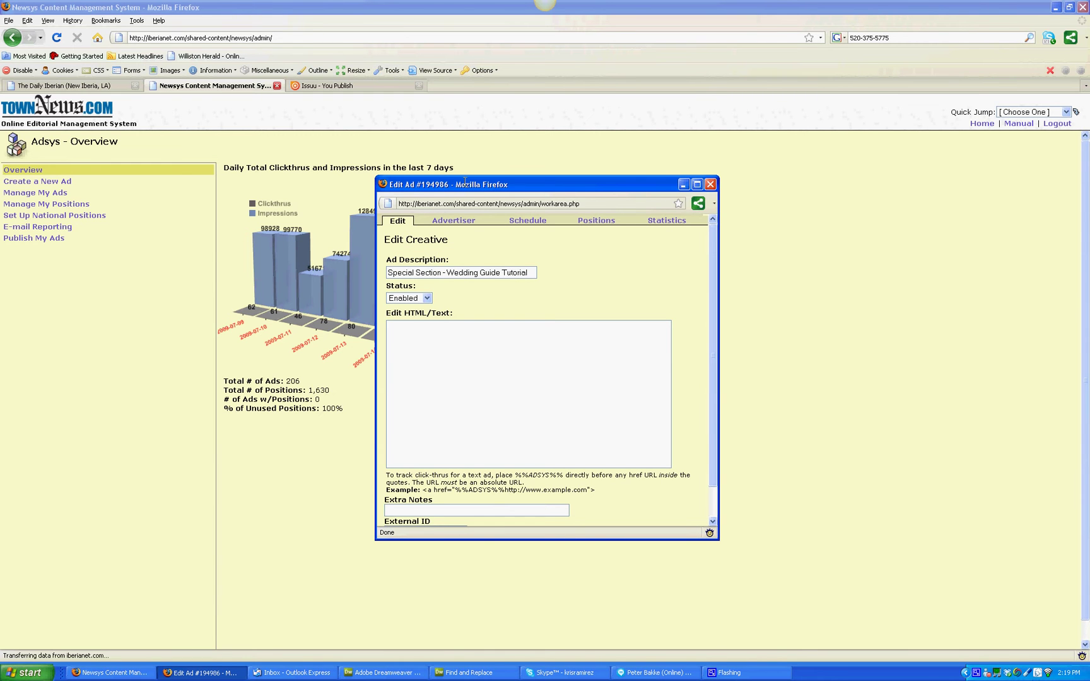
pyautogui.click(349, 86)
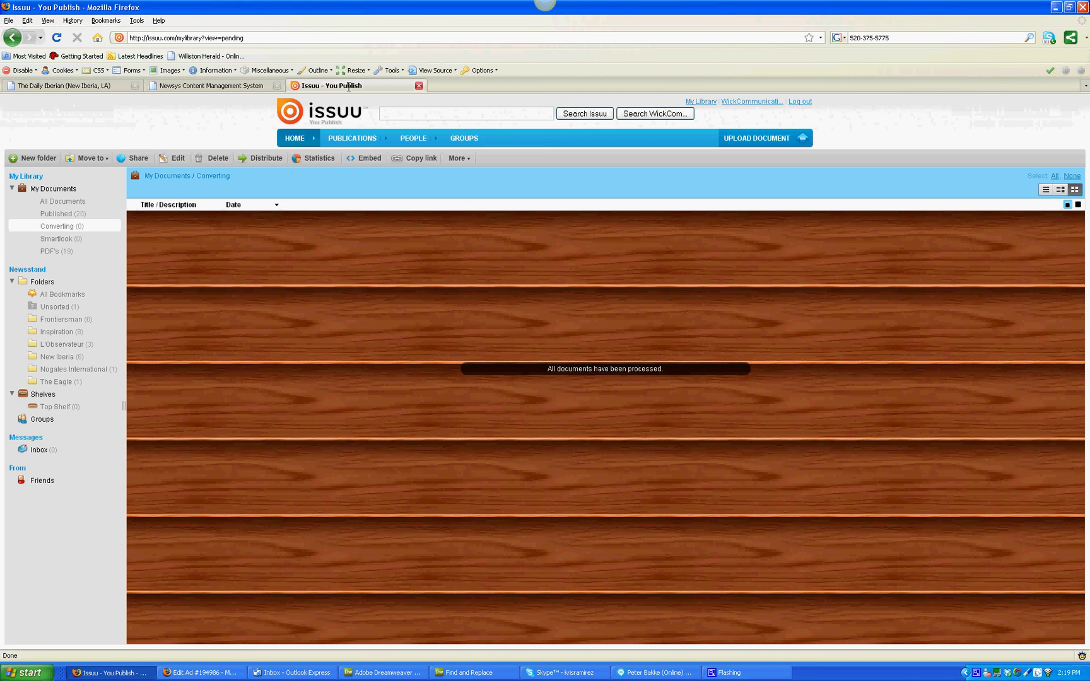
# Drag the published Wedding Guide Tutorial onto the New Iberia folder and open it to confirm.
pyautogui.click(63, 214)
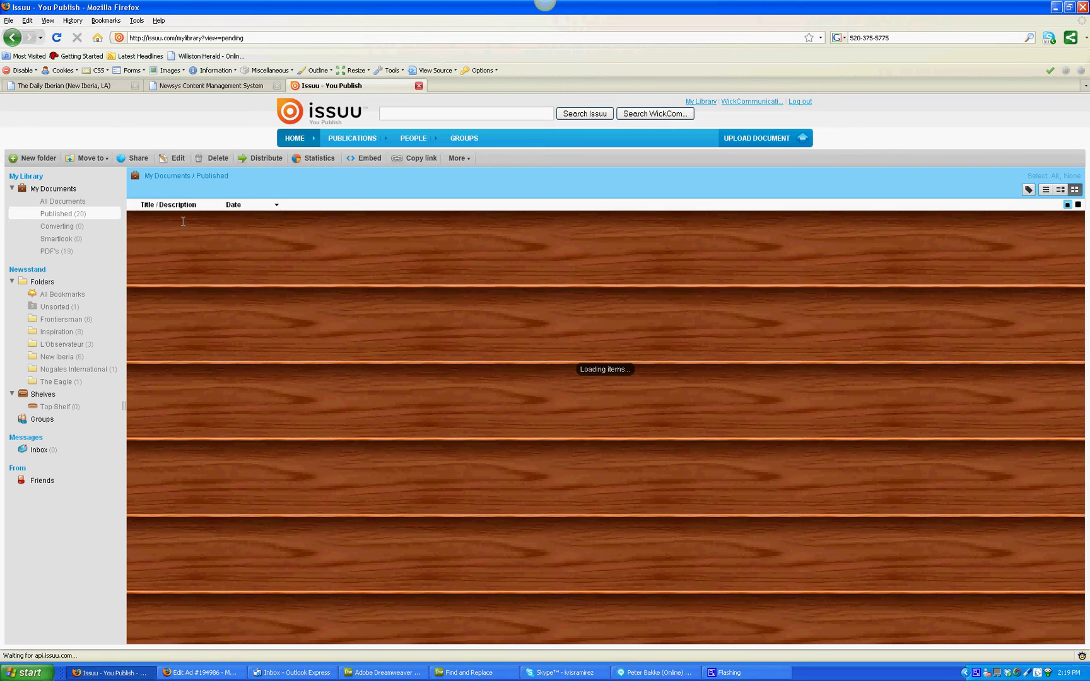
pyautogui.moveTo(165, 257)
pyautogui.moveTo(229, 251)
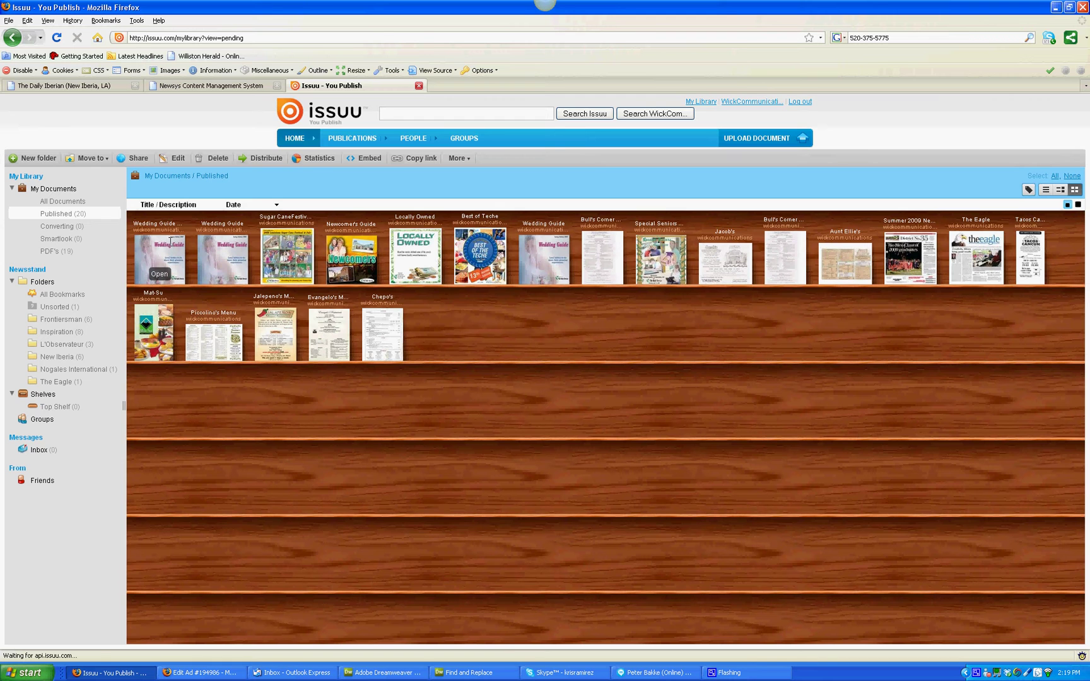
pyautogui.moveTo(170, 242); pyautogui.dragTo(66, 355)
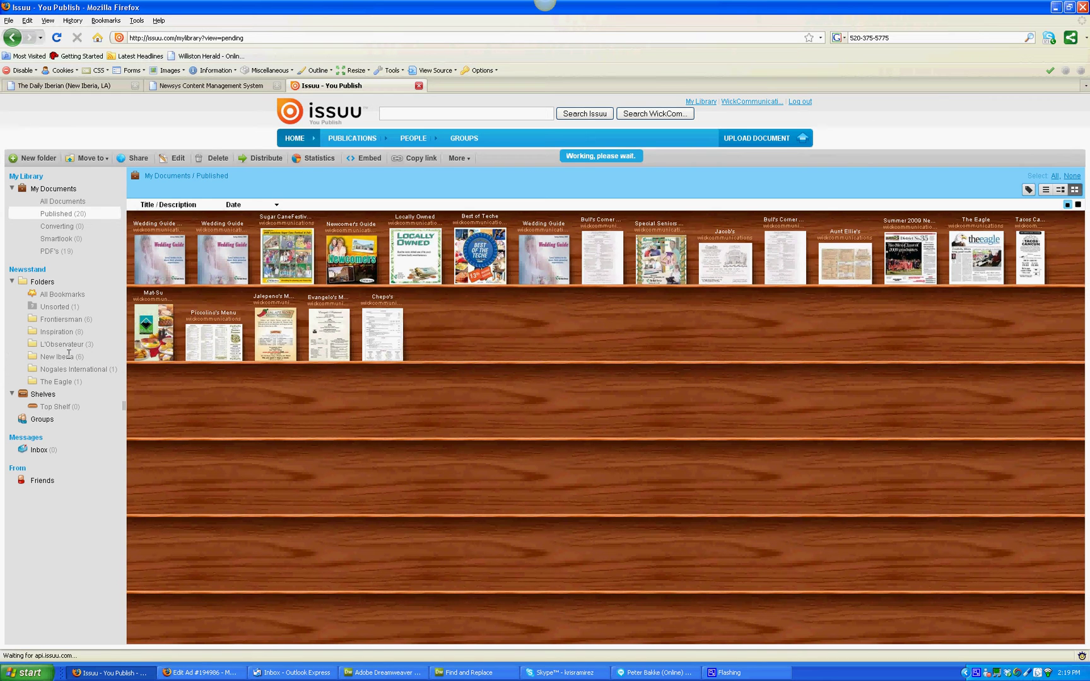
pyautogui.click(68, 357)
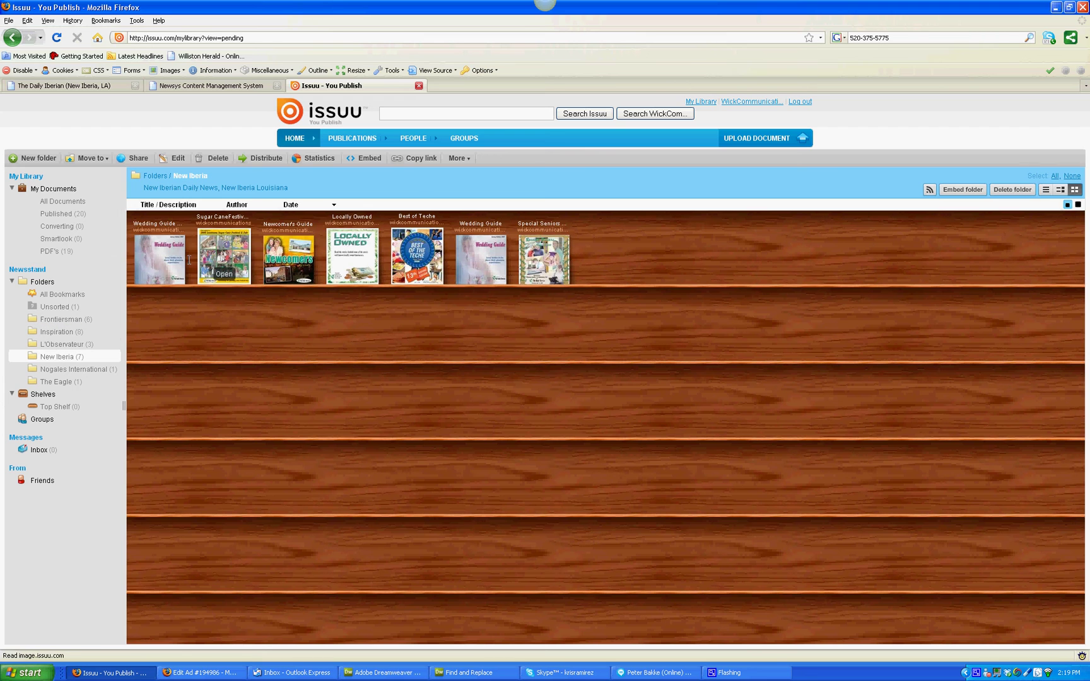
# Select the Wedding Guide Tutorial first on the New Iberia shelf and bring up its More options.
pyautogui.moveTo(148, 239)
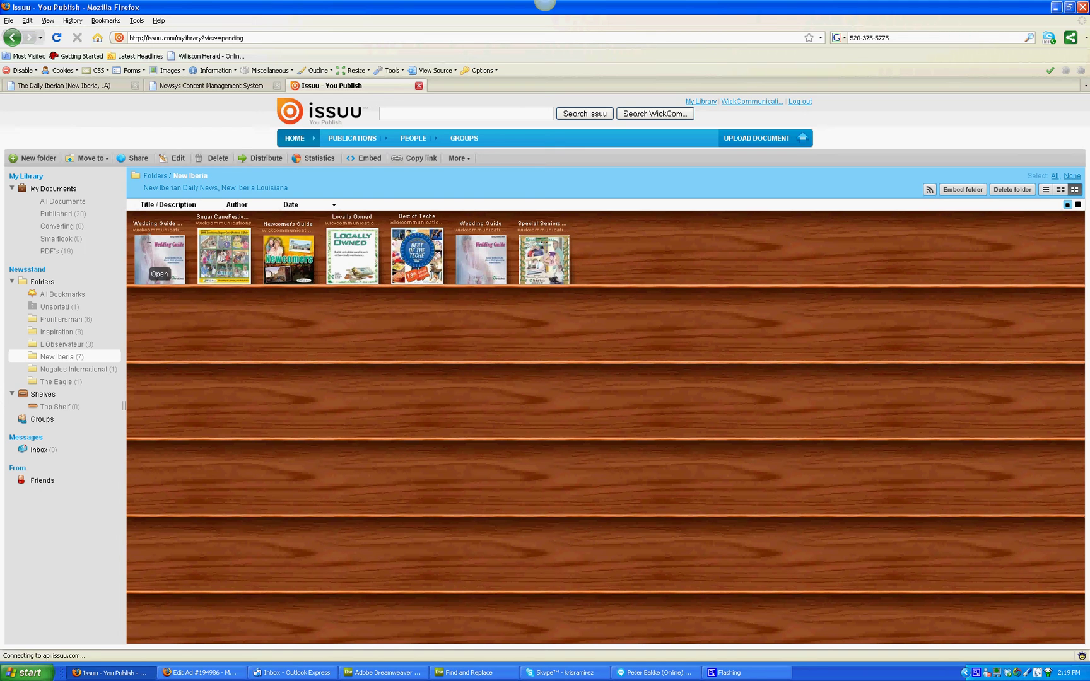
pyautogui.click(159, 248)
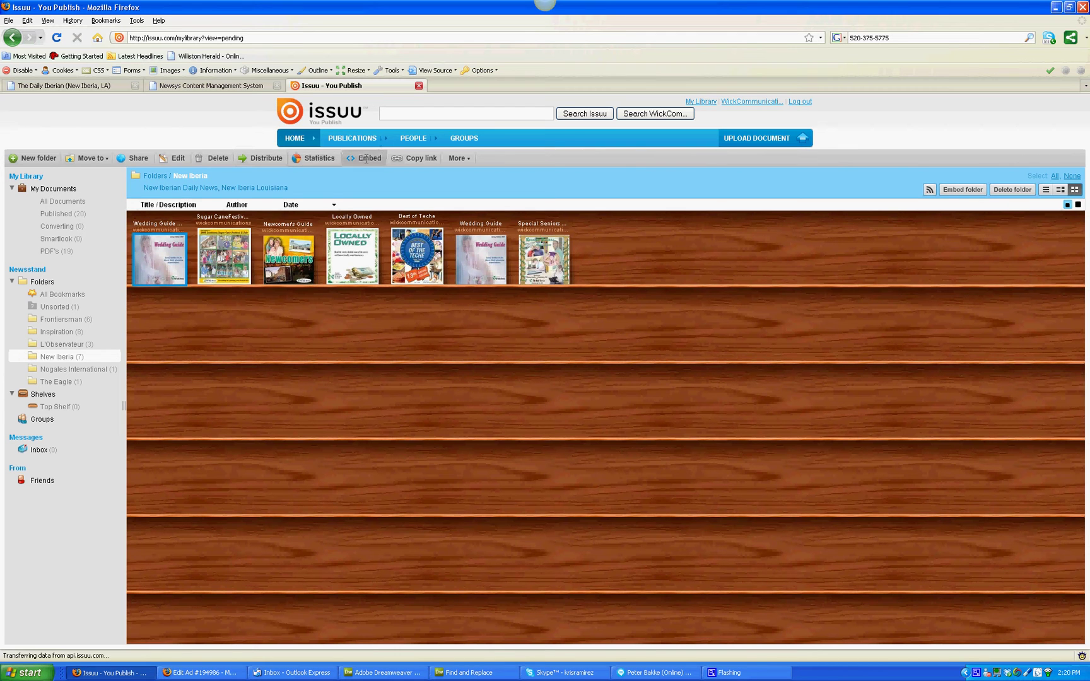
pyautogui.click(458, 158)
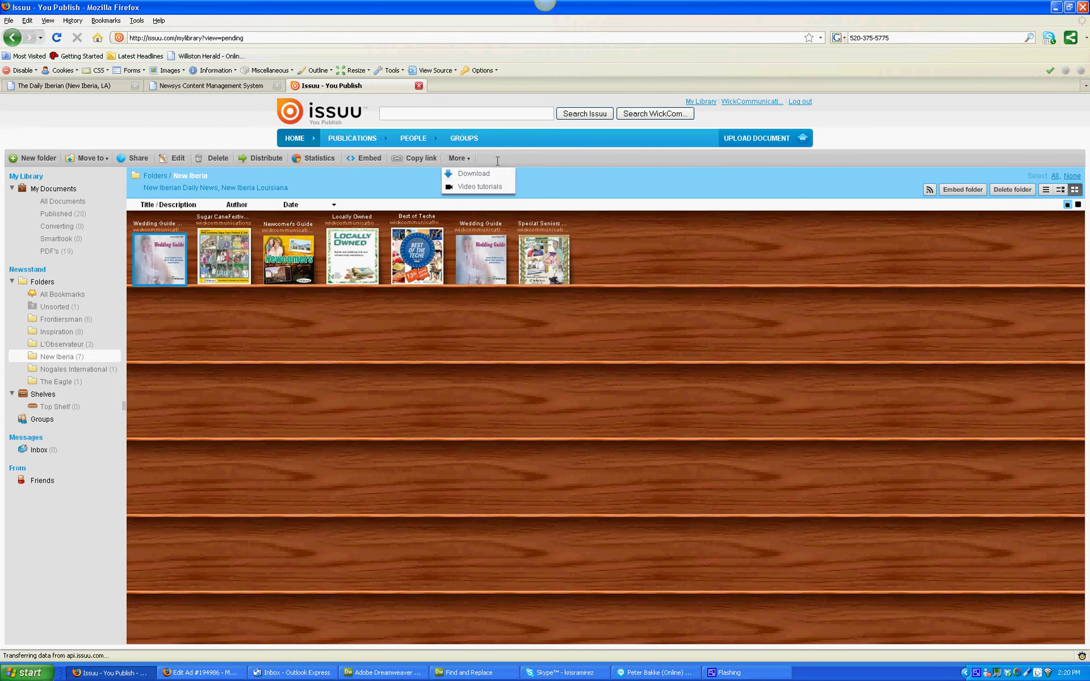
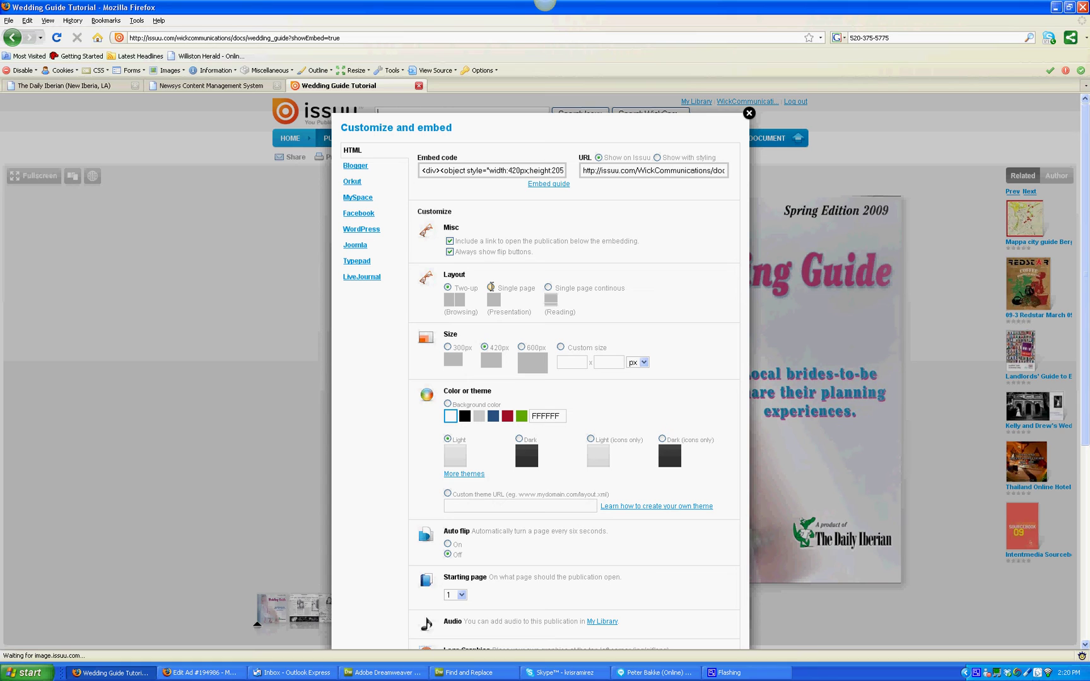
# Set the Issuu embed to a Single page layout with a custom 150 x 150 px size.
pyautogui.click(491, 287)
pyautogui.click(559, 348)
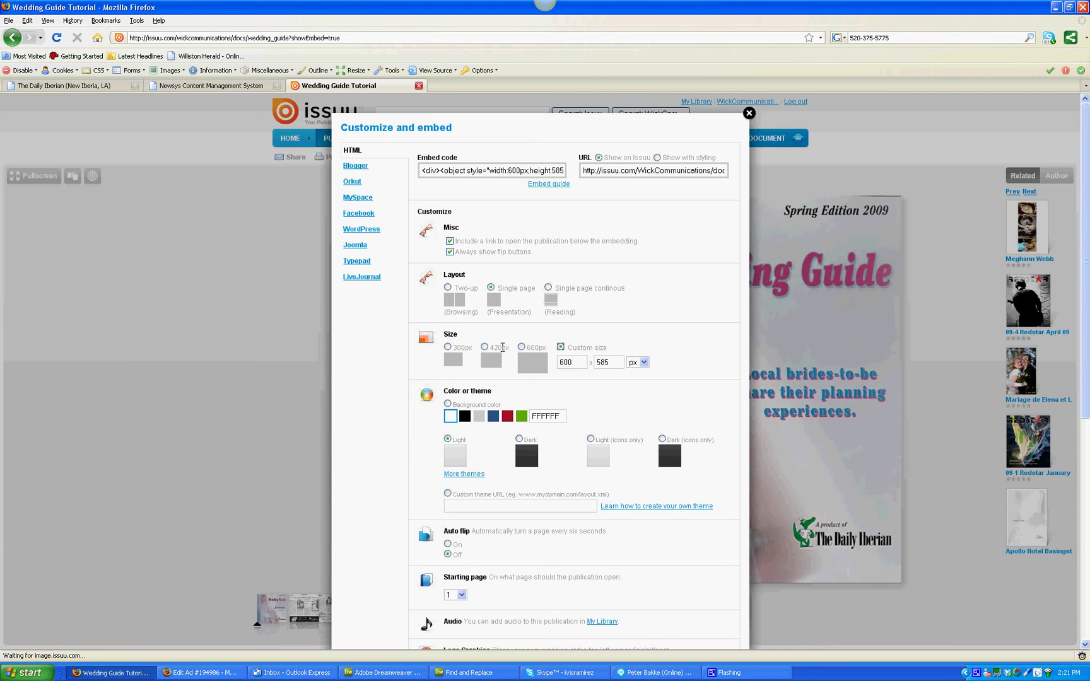
pyautogui.moveTo(576, 363); pyautogui.dragTo(517, 360)
pyautogui.write('150')
pyautogui.press('Tab')
pyautogui.write('150')
pyautogui.click(660, 355)
pyautogui.moveTo(660, 360); pyautogui.dragTo(448, 399)
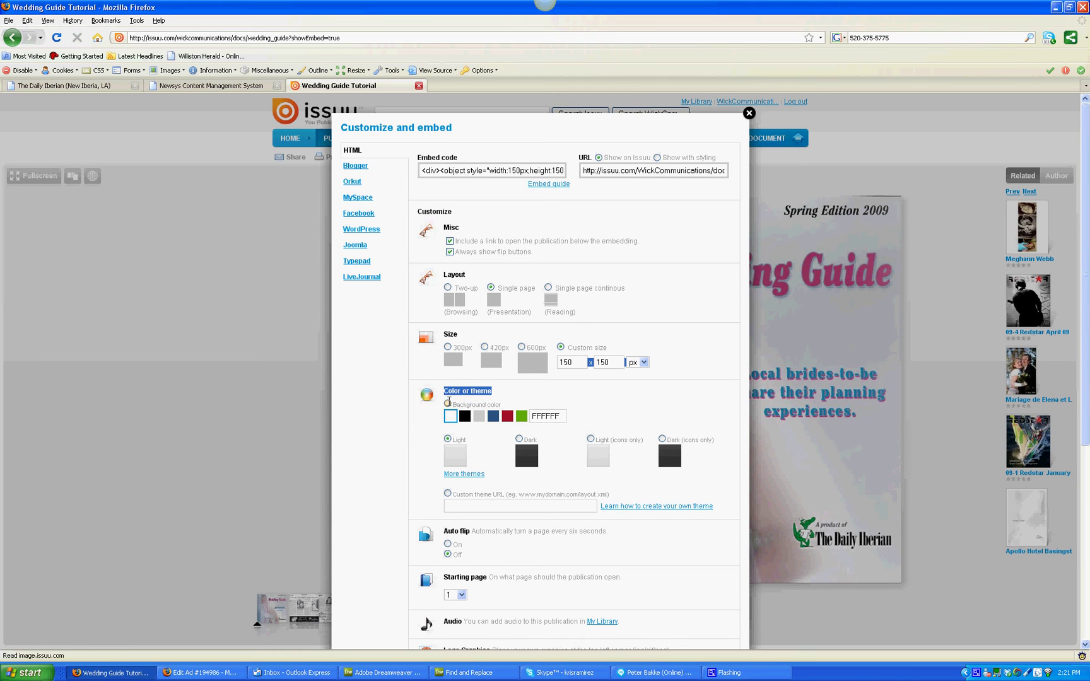
# Use a white FFFFFF background, keep page 1 as the starting page, and select the embed code.
pyautogui.click(447, 403)
pyautogui.click(456, 413)
pyautogui.scroll(-1, 476, 459)
pyautogui.scroll(-5, 475, 459)
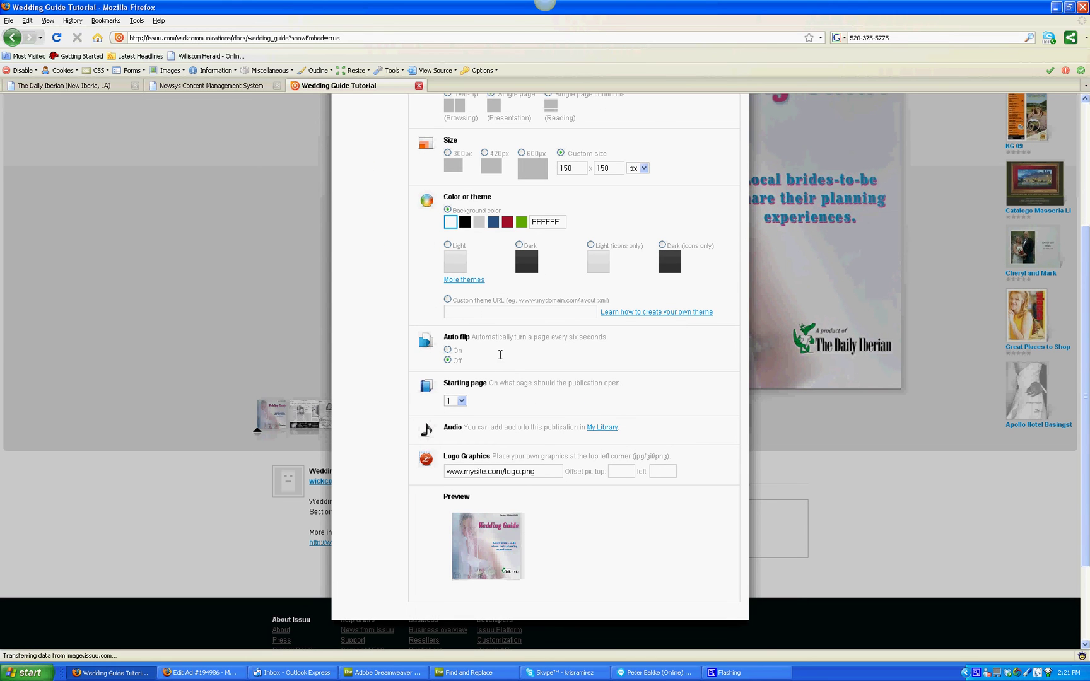
pyautogui.click(461, 400)
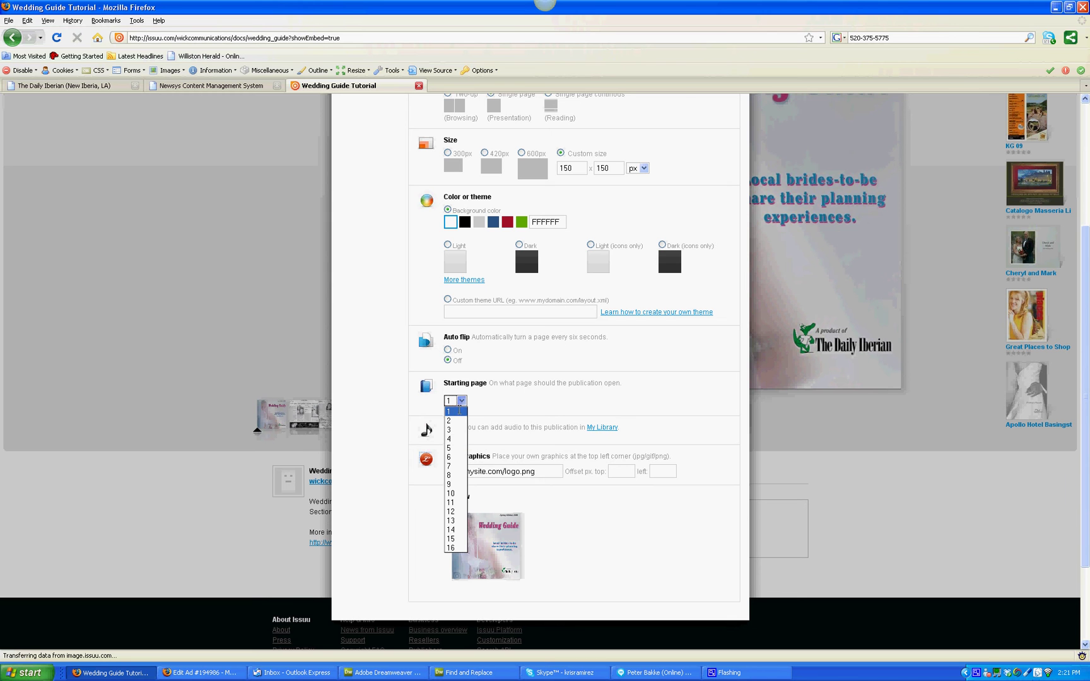
pyautogui.click(607, 435)
pyautogui.scroll(-3, 607, 435)
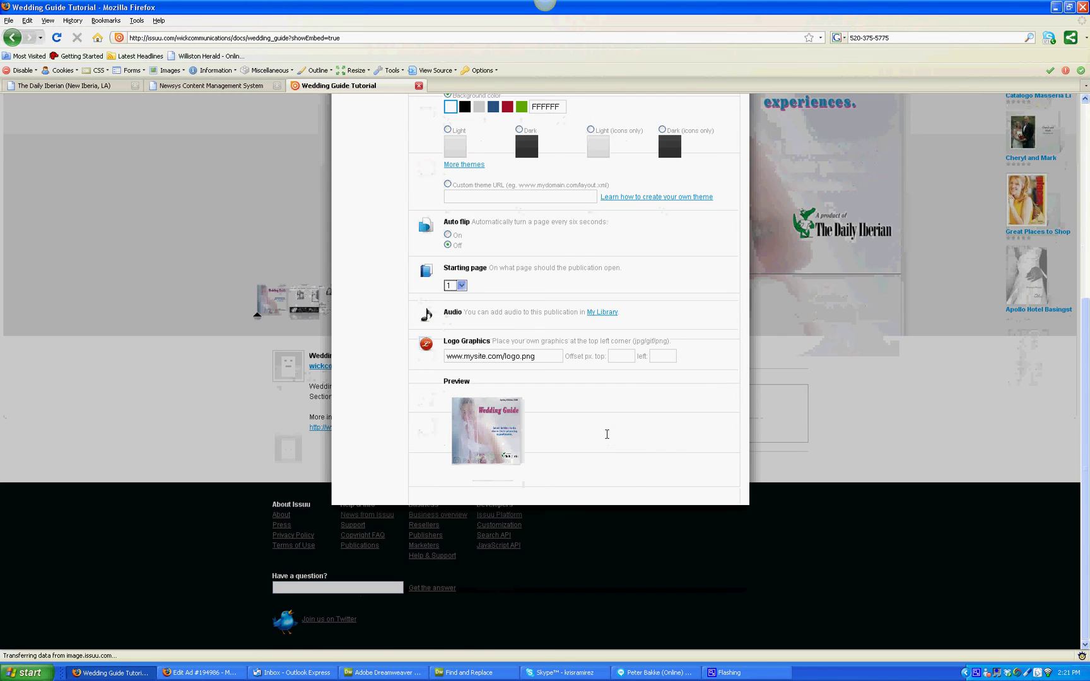
pyautogui.scroll(8, 599, 410)
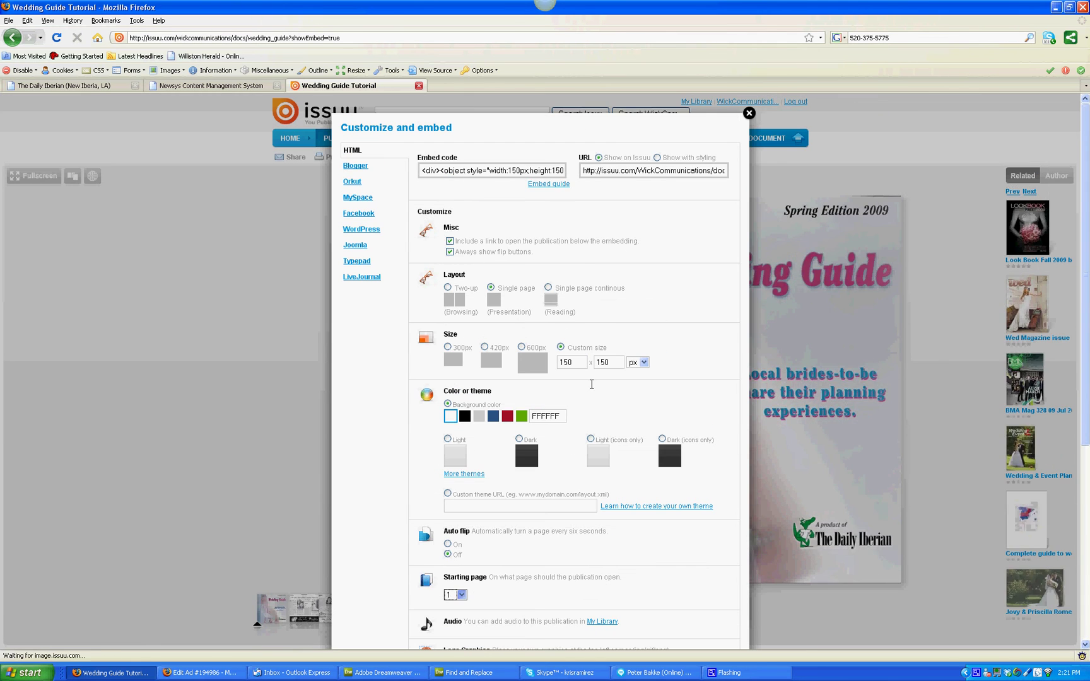
pyautogui.click(550, 172)
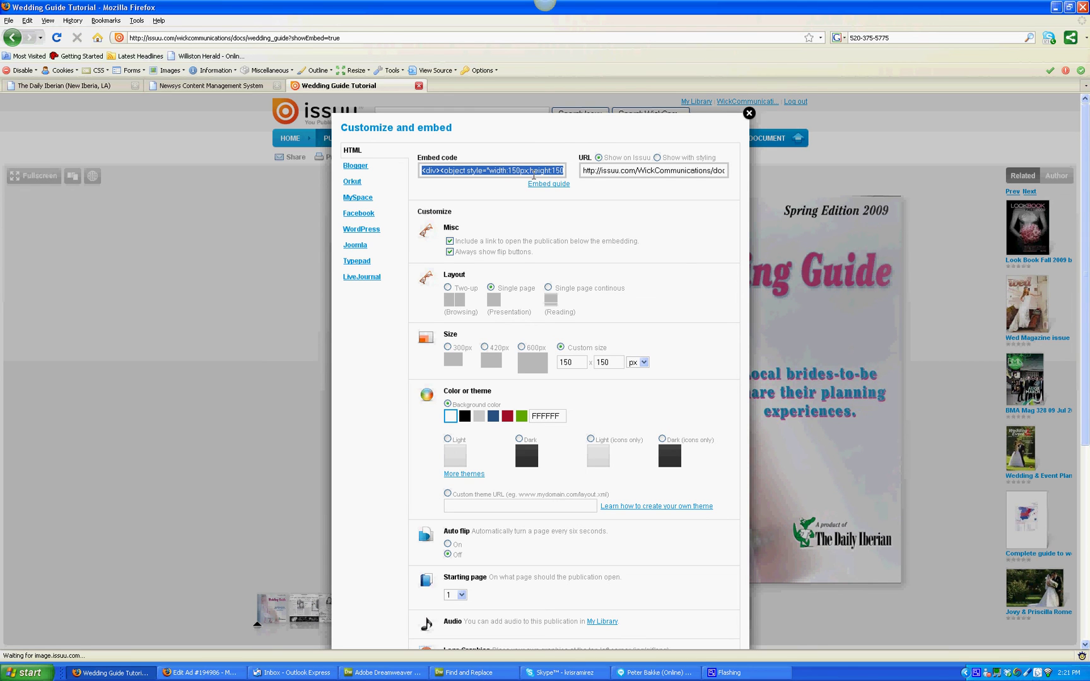
# Paste the copied embed code into a new Notepad document.
pyautogui.click(25, 672)
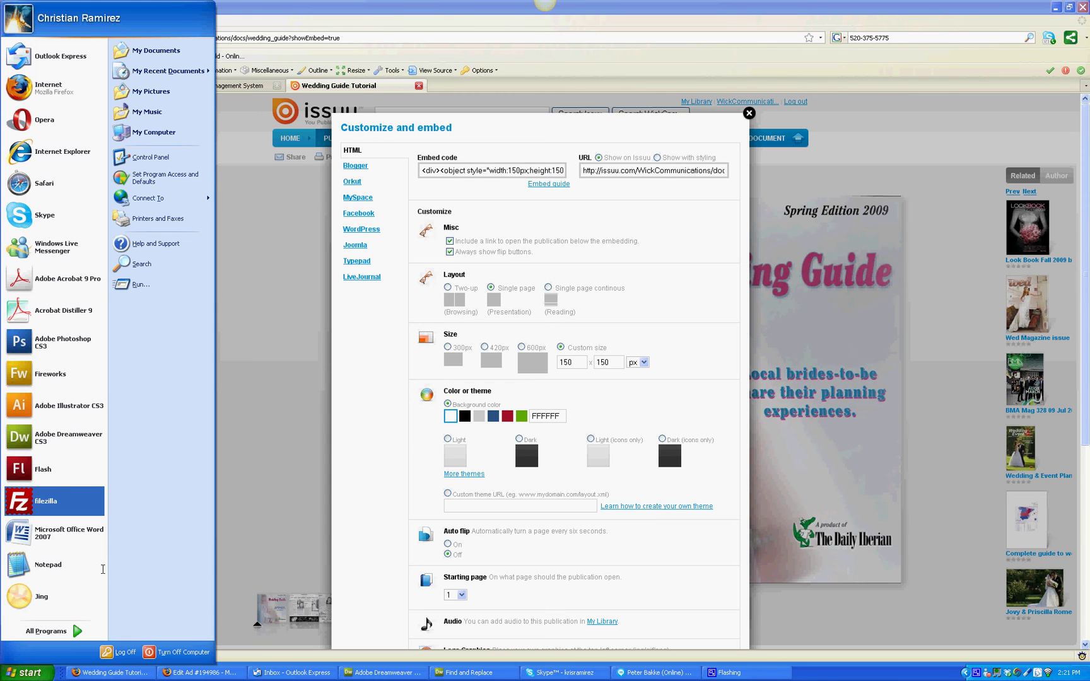
pyautogui.click(51, 565)
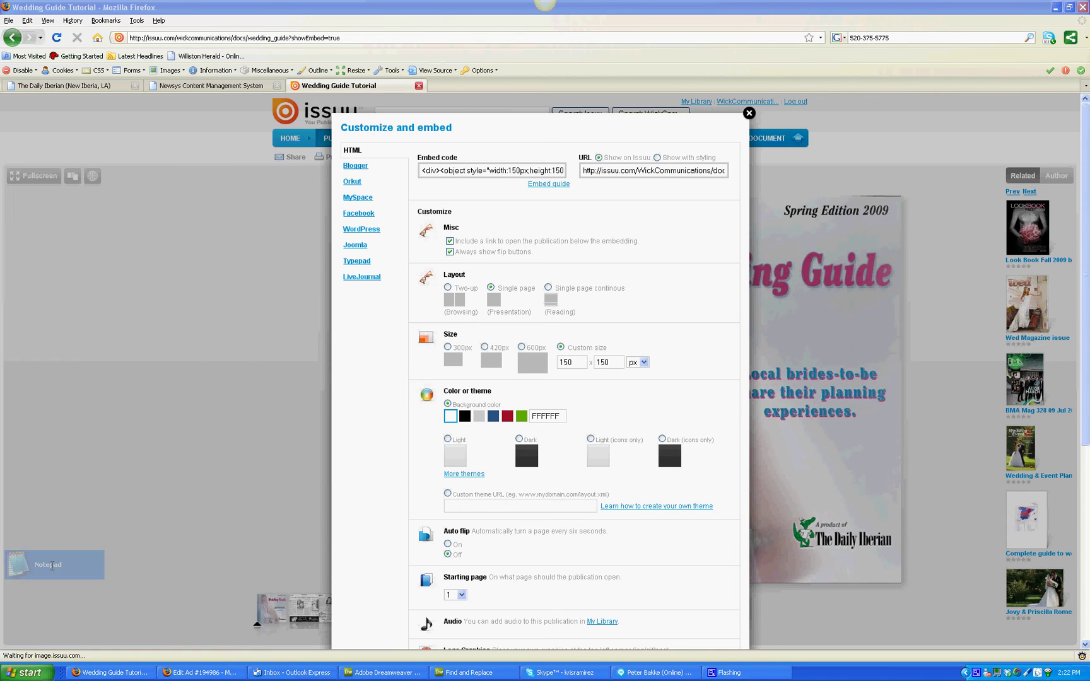
pyautogui.hotkey('ctrl', 'v')
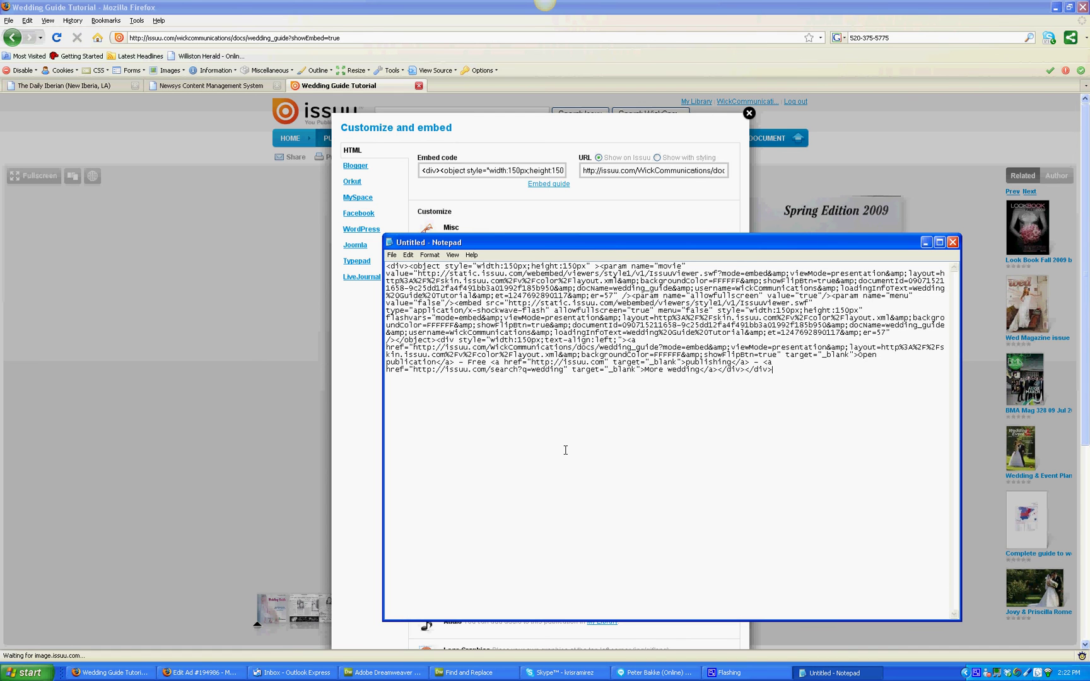
pyautogui.moveTo(610, 239); pyautogui.dragTo(594, 46)
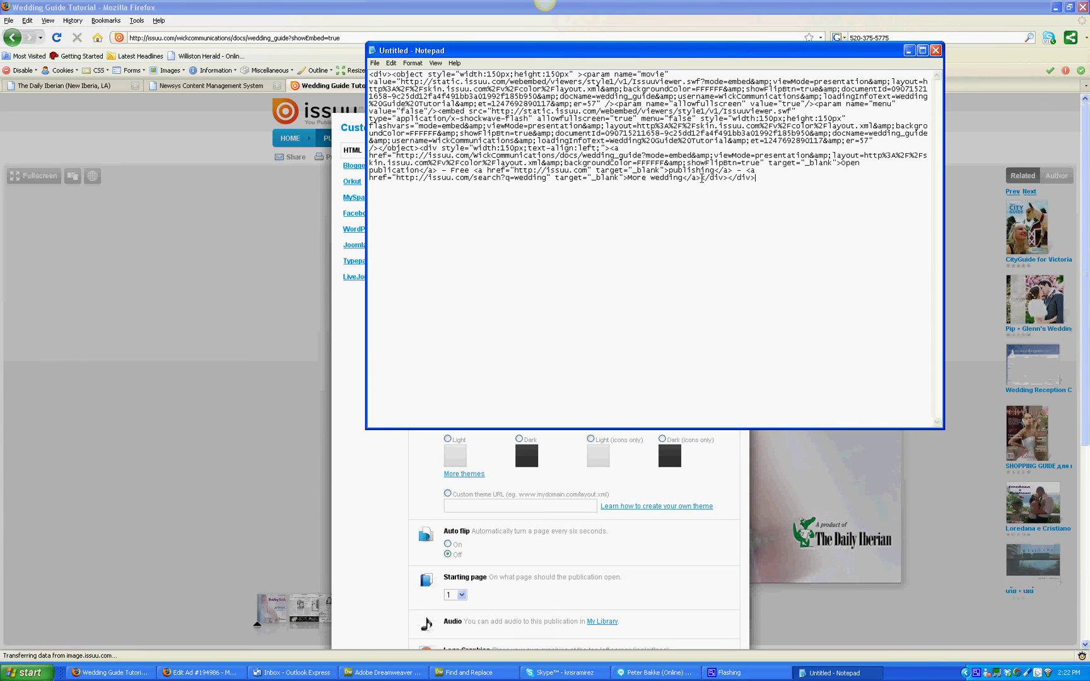
# Delete the trailing 'Free publishing' and 'More wedding' links and select all the remaining code.
pyautogui.moveTo(702, 180); pyautogui.dragTo(754, 192)
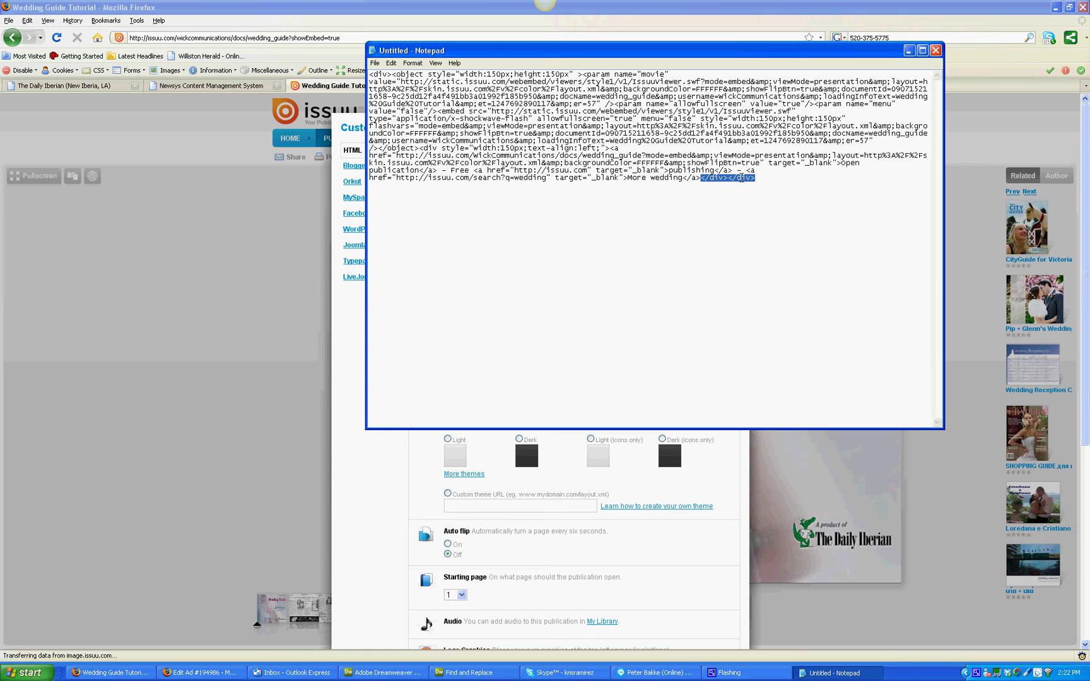
pyautogui.click(701, 180)
pyautogui.moveTo(699, 179); pyautogui.dragTo(442, 170)
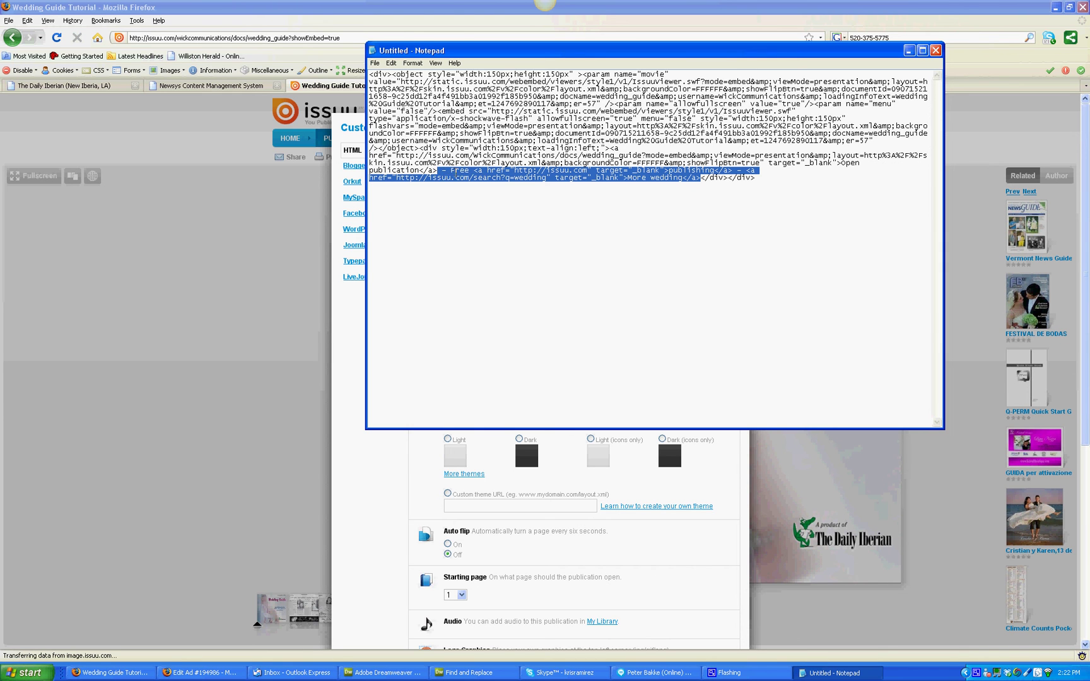
pyautogui.keyDown('shift'); pyautogui.click(700, 180); pyautogui.keyUp('shift')
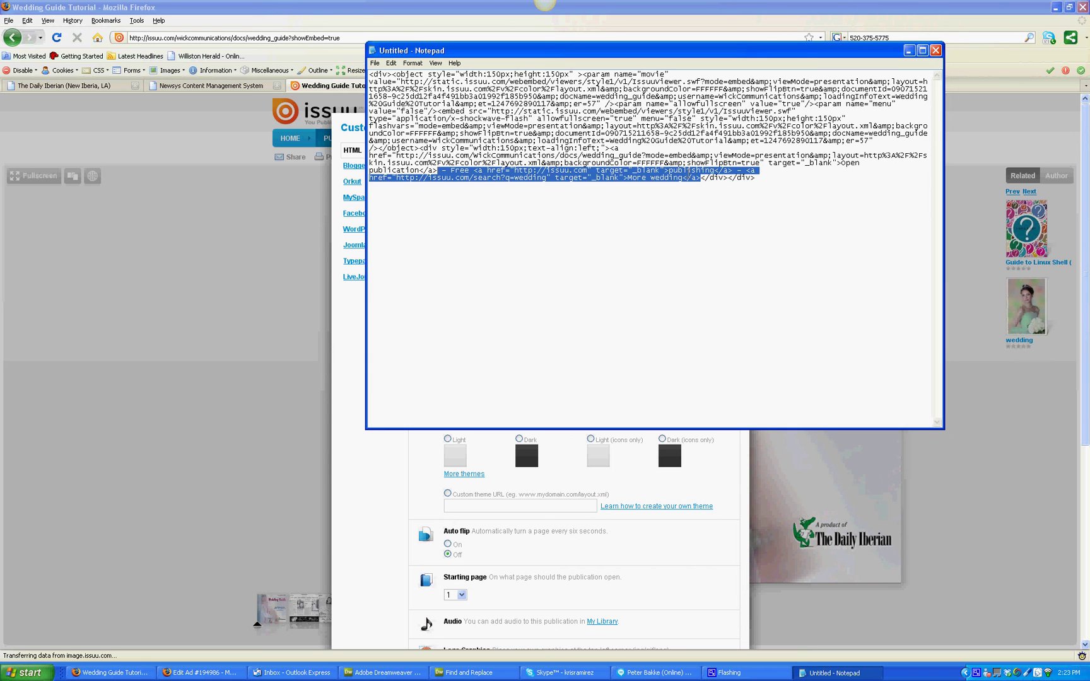
pyautogui.press('Delete')
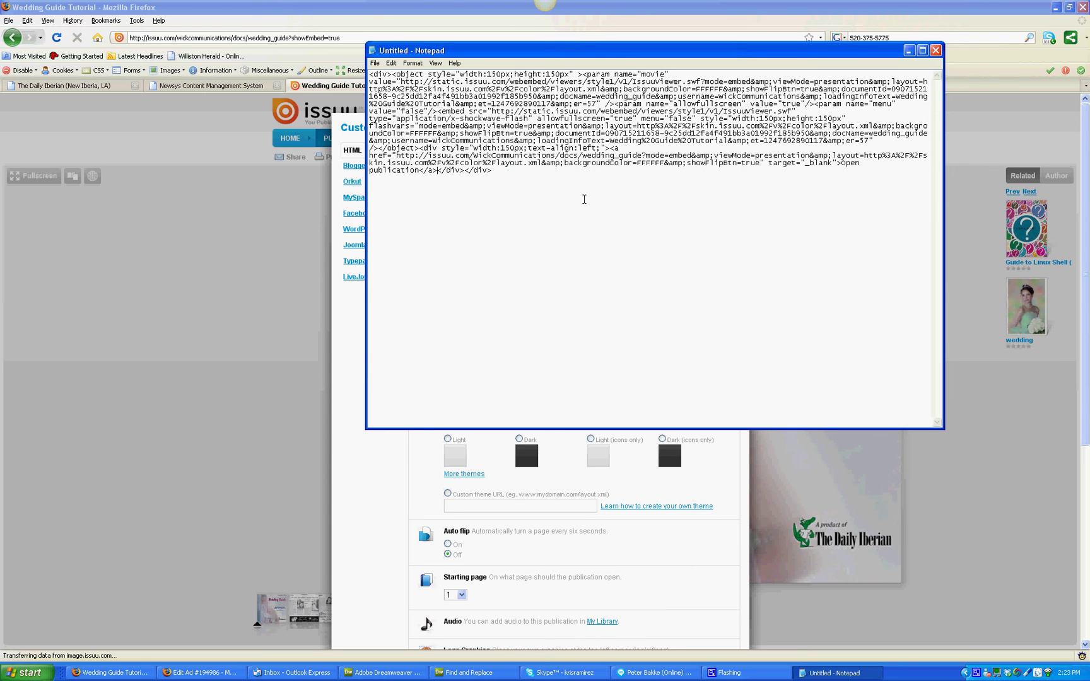
pyautogui.hotkey('ctrl', 'a')
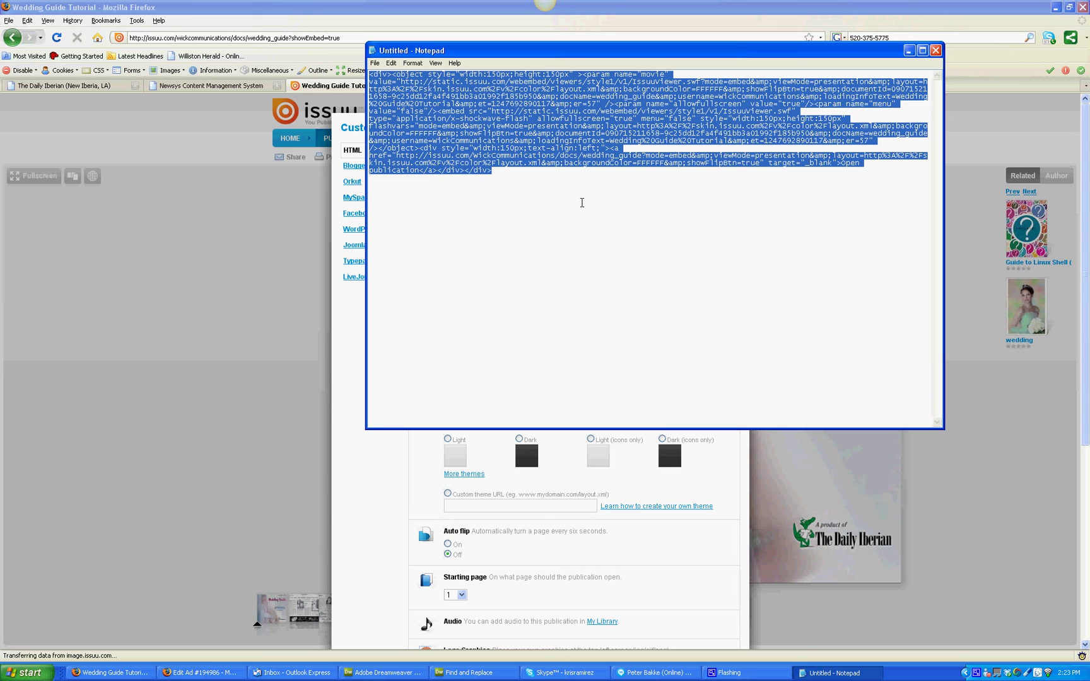
# Close the Issuu embed options and return to the Newsys ad editor.
pyautogui.click(909, 50)
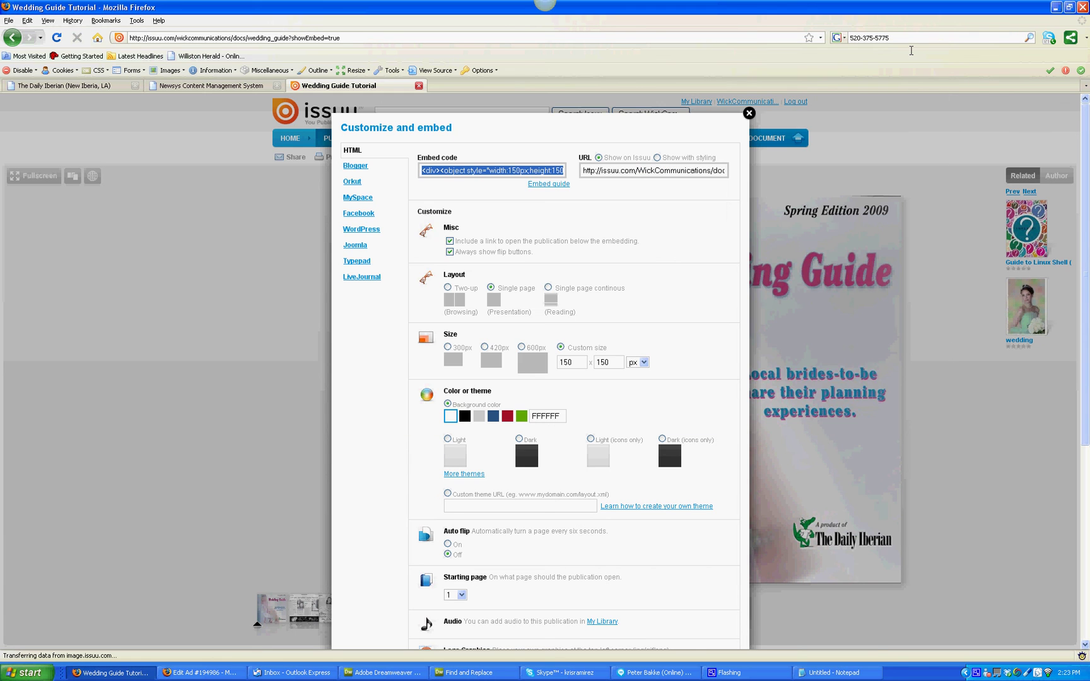
pyautogui.click(749, 113)
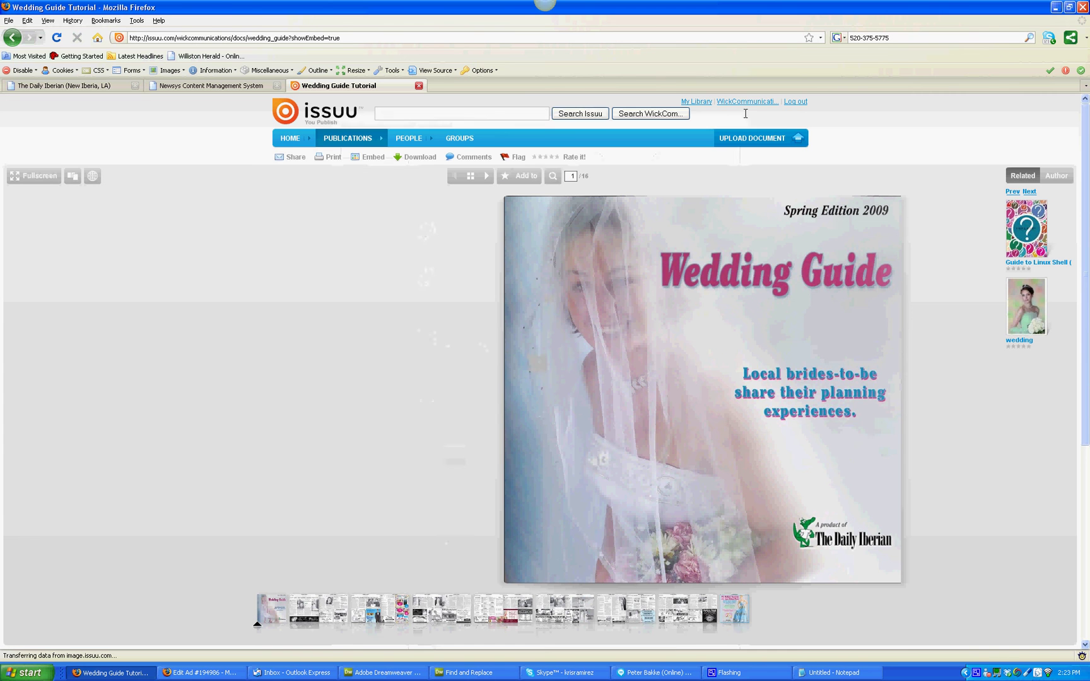
pyautogui.scroll(-1, 302, 322)
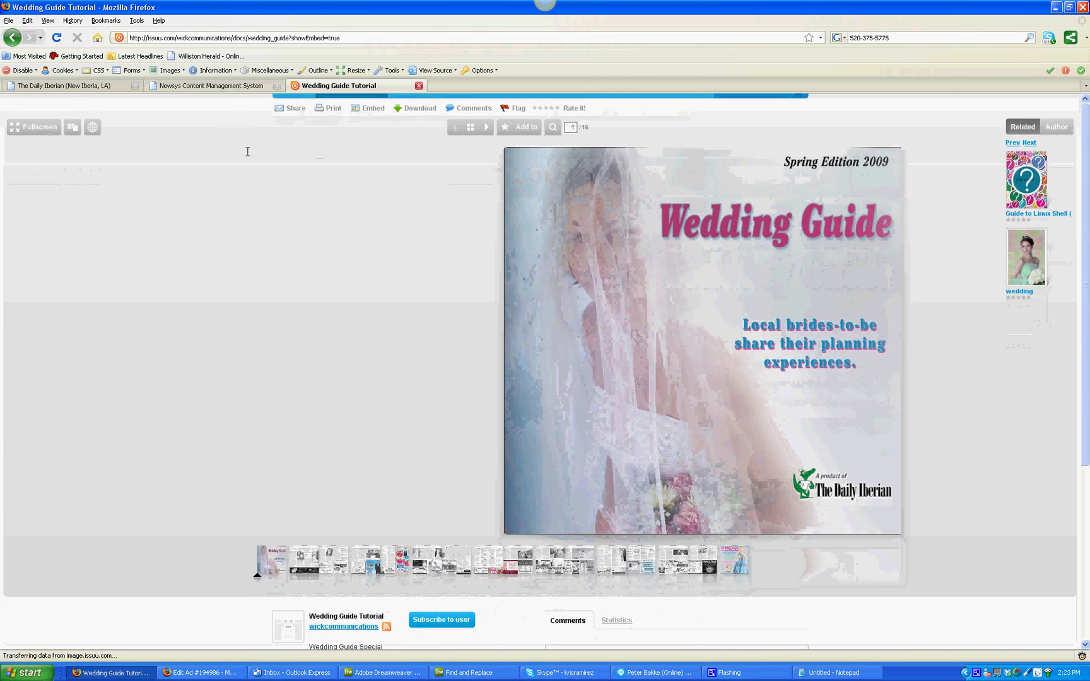
pyautogui.click(211, 86)
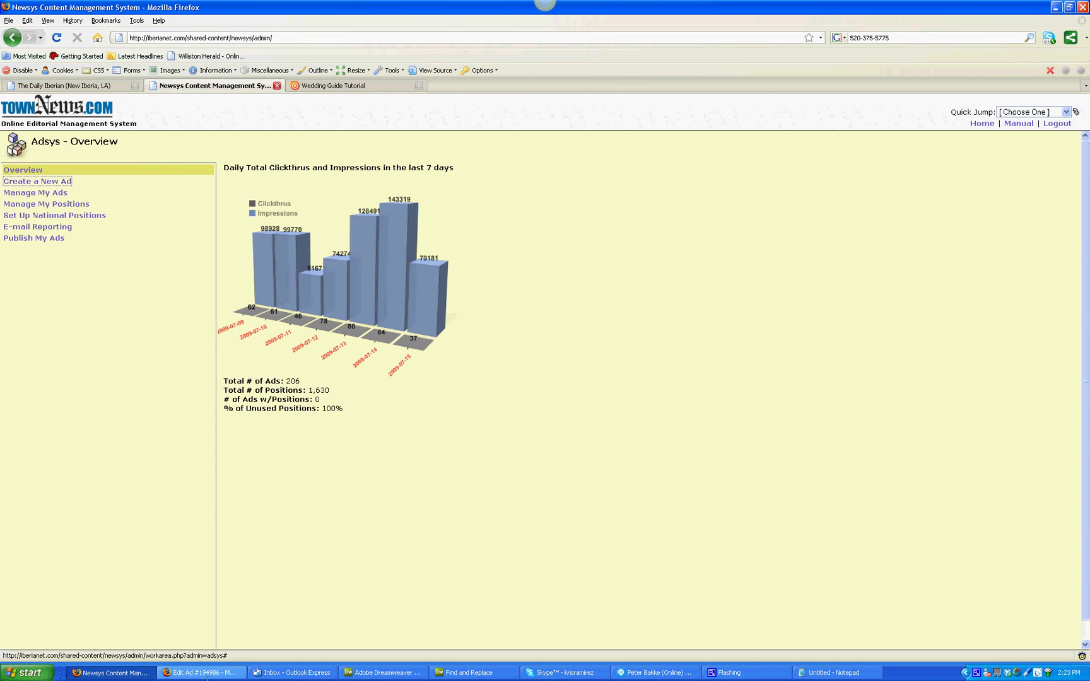
pyautogui.click(201, 672)
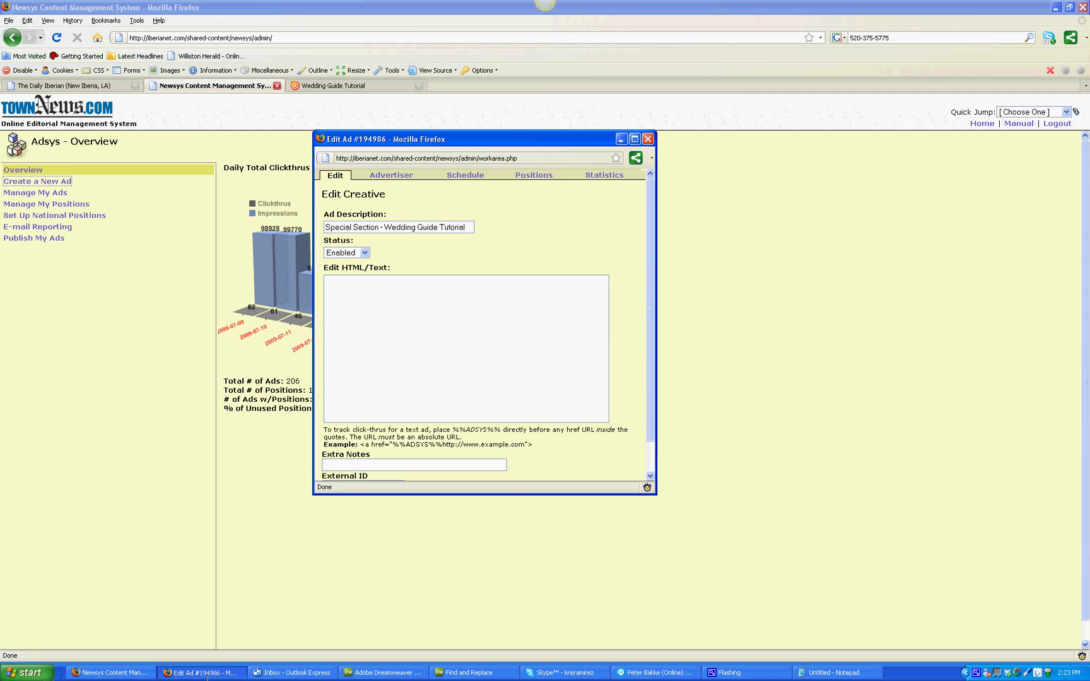
# Paste the Issuu embed code into the ad's Edit HTML/Text box, save, and view Positions.
pyautogui.click(471, 341)
pyautogui.hotkey('ctrl', 'v')
pyautogui.moveTo(603, 372); pyautogui.dragTo(617, 289)
pyautogui.scroll(-6, 579, 404)
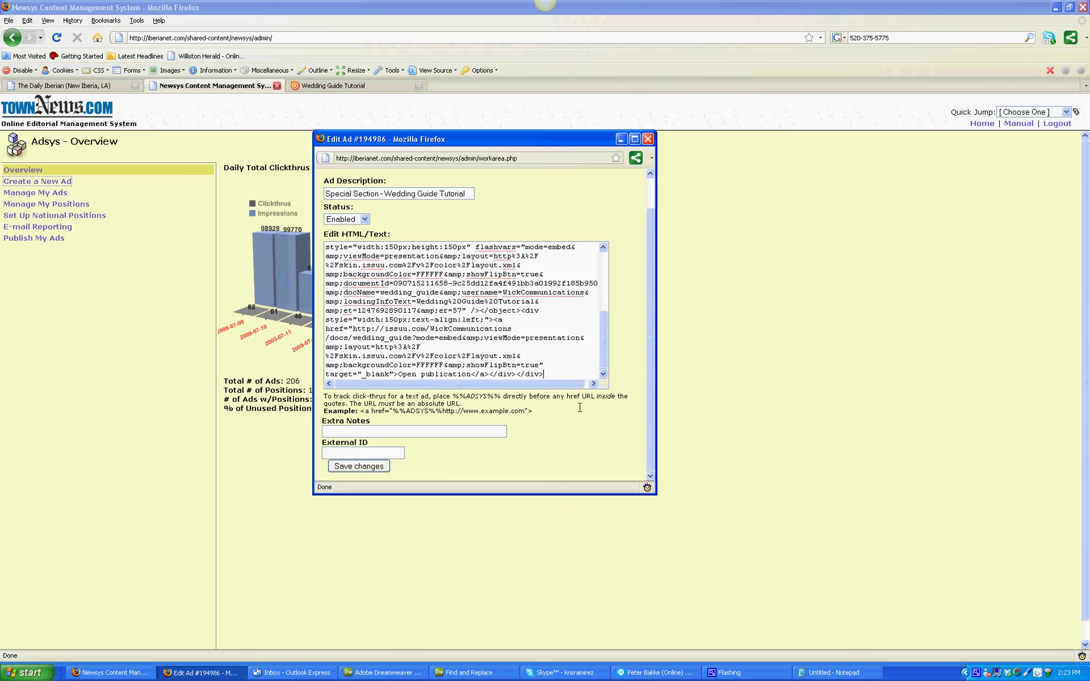
pyautogui.click(359, 466)
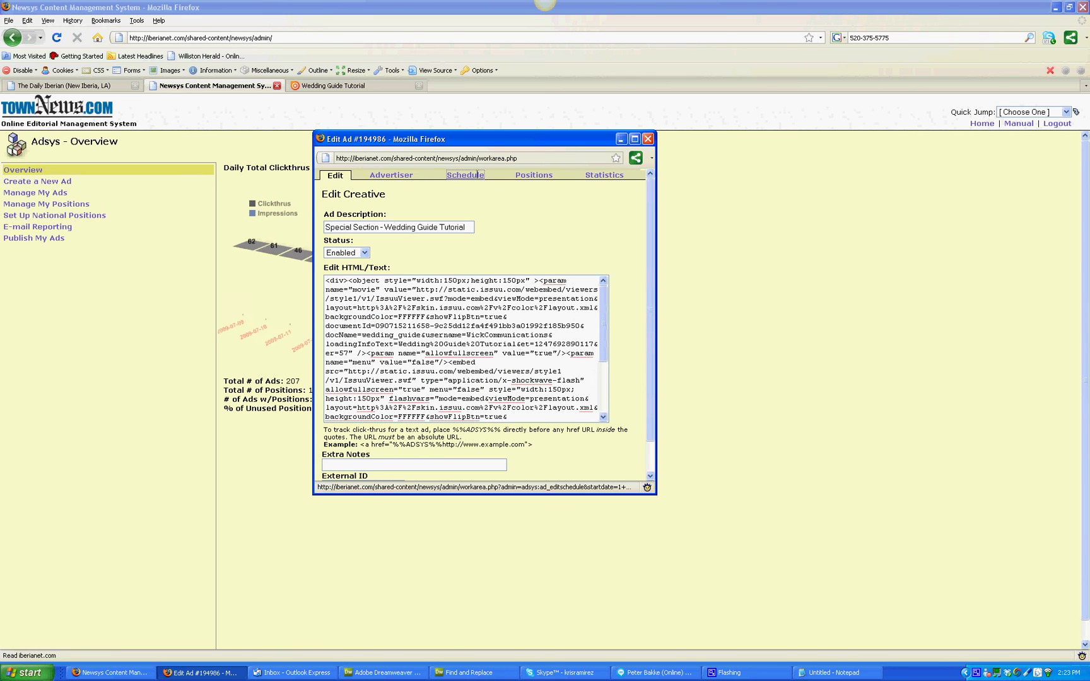
pyautogui.click(524, 176)
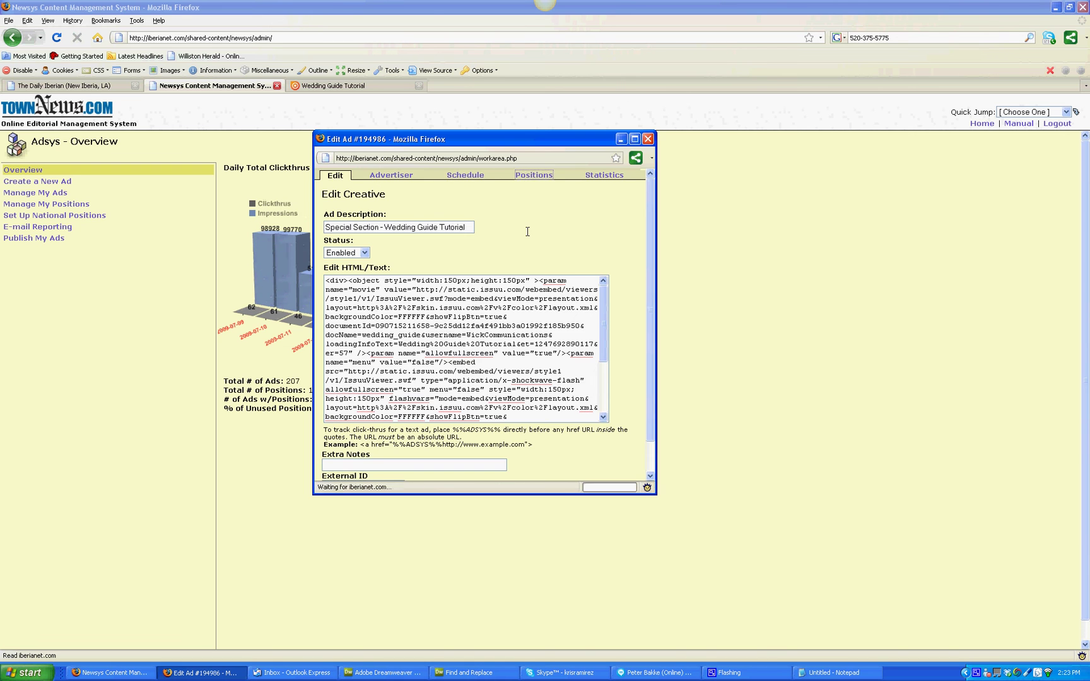
pyautogui.moveTo(468, 264); pyautogui.dragTo(460, 371)
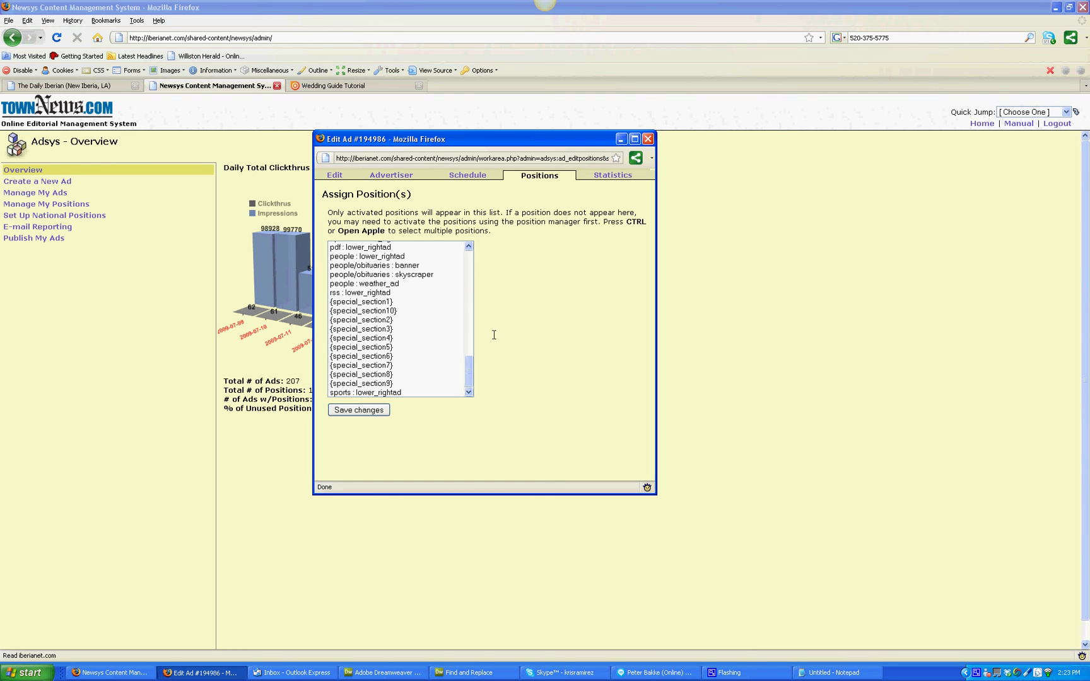
# Assign the Wedding Guide ad to the {special_section7} position and save.
pyautogui.click(69, 85)
pyautogui.scroll(-10, 227, 179)
pyautogui.scroll(-12, 227, 179)
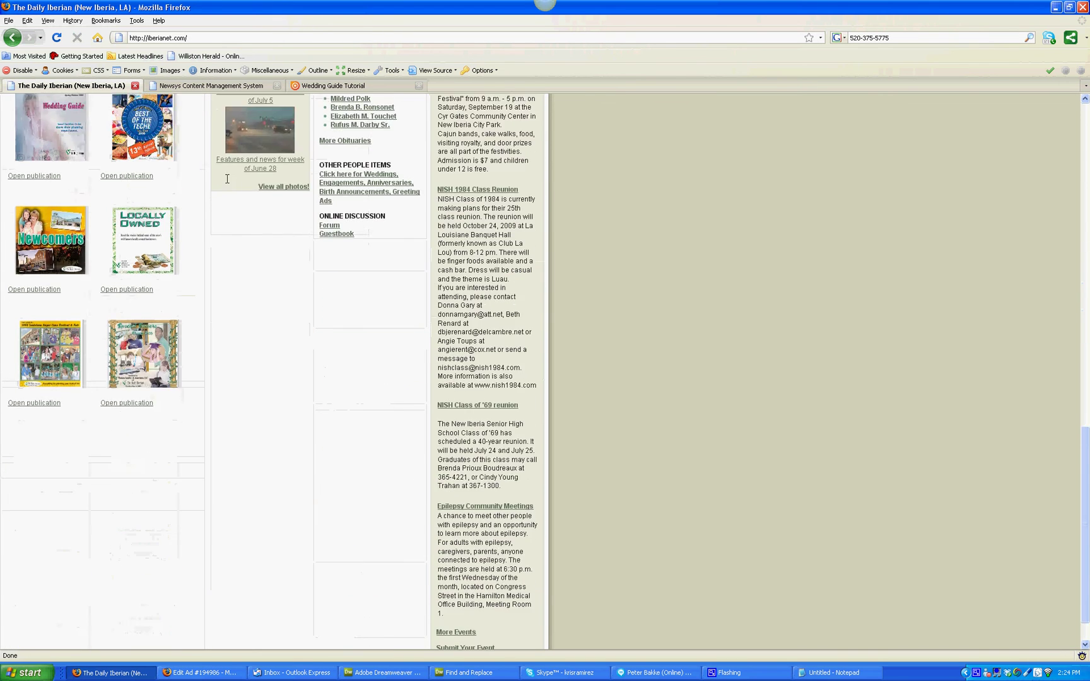
pyautogui.scroll(1, 227, 178)
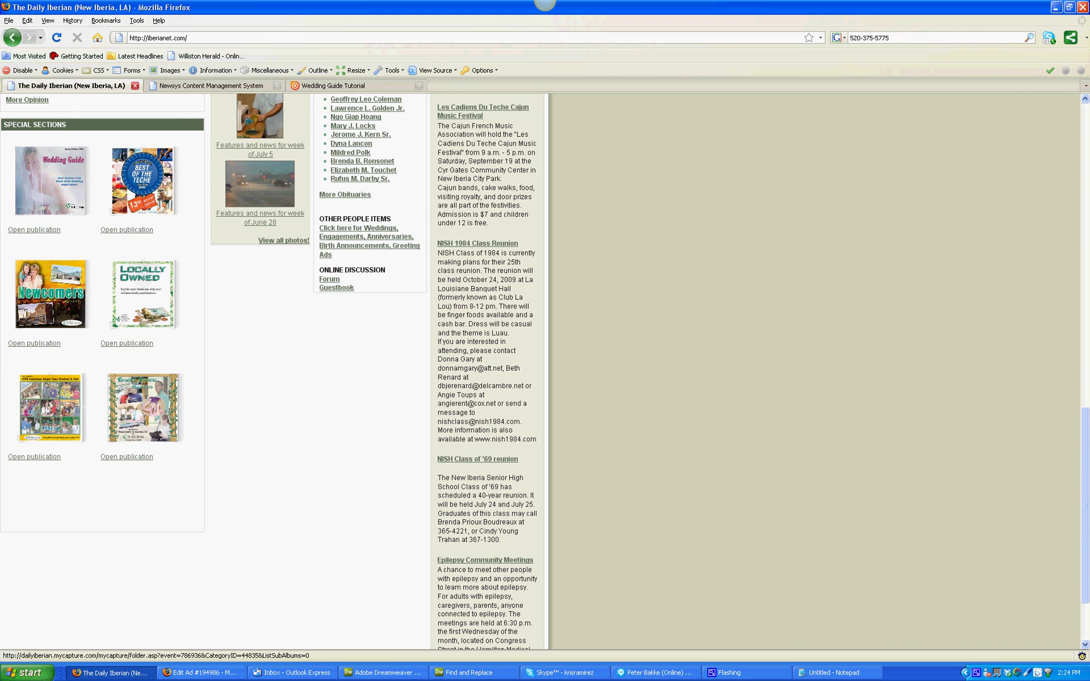
pyautogui.click(201, 672)
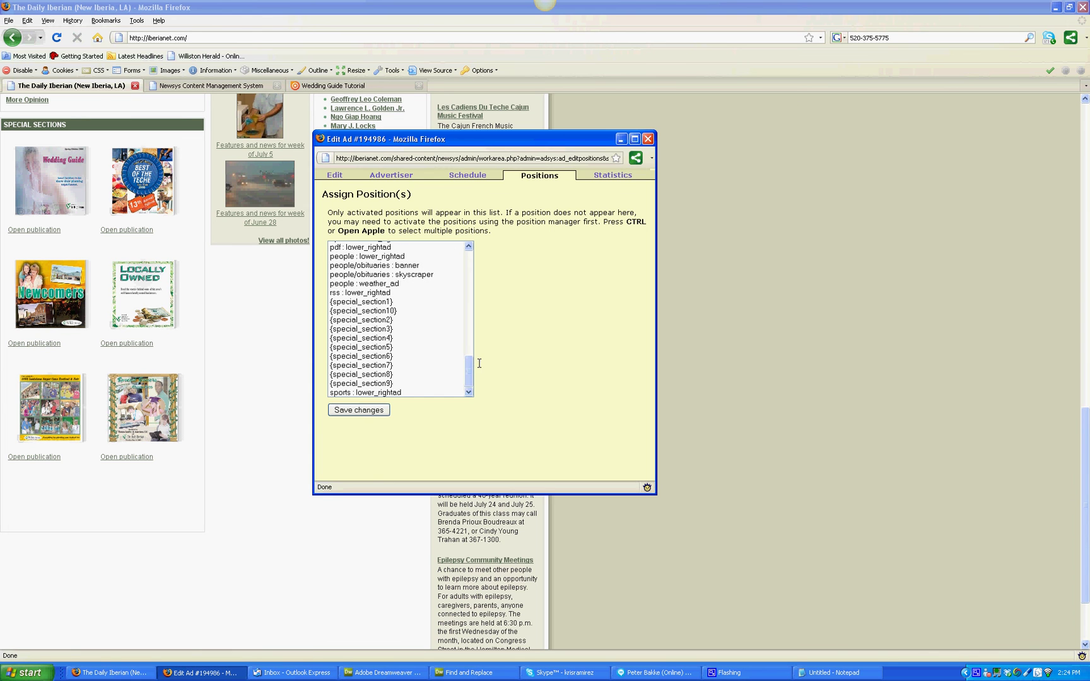
pyautogui.click(386, 365)
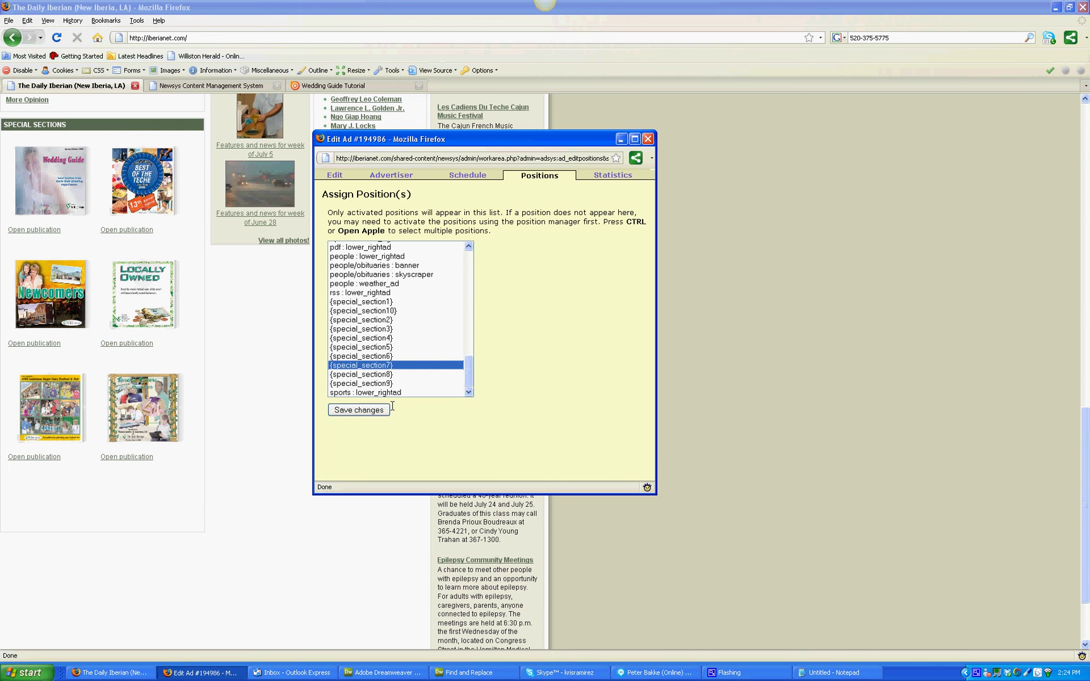
pyautogui.click(381, 410)
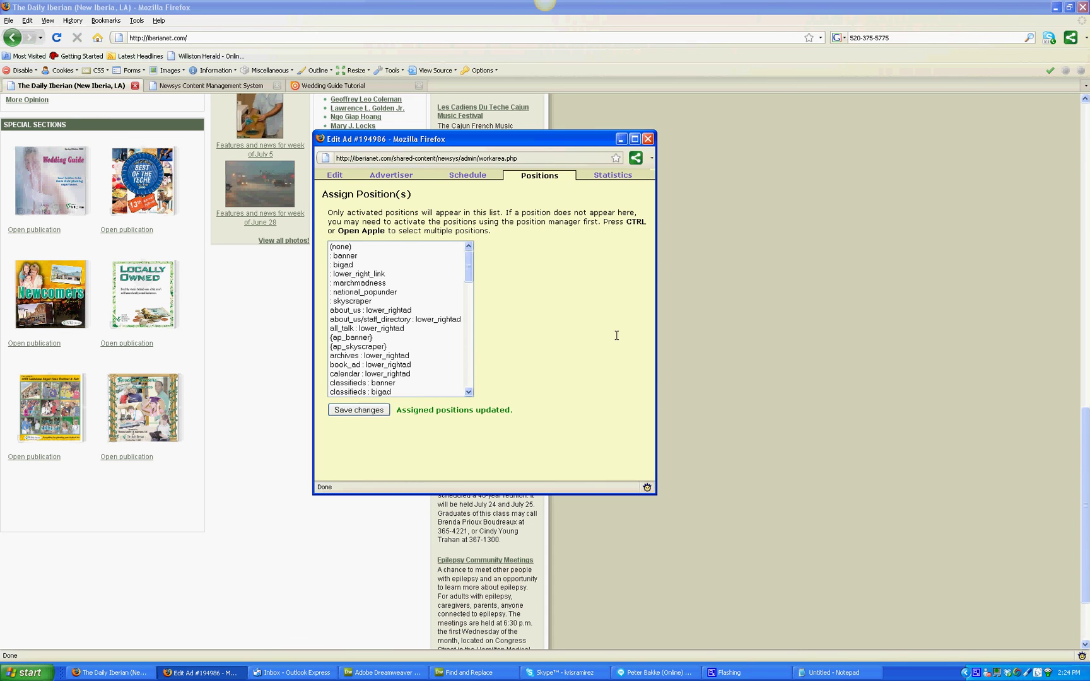
pyautogui.moveTo(475, 272); pyautogui.dragTo(599, 159)
# Close the ad editor and publish all ads from the Adsys overview.
pyautogui.click(648, 138)
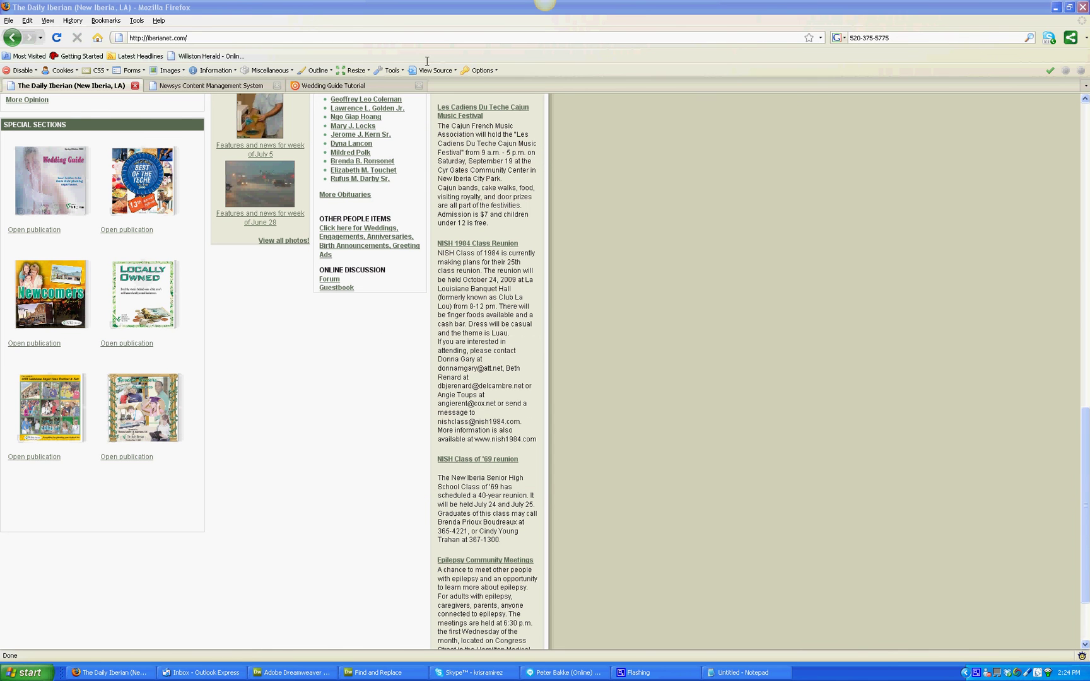
pyautogui.click(211, 85)
pyautogui.click(50, 238)
pyautogui.click(559, 373)
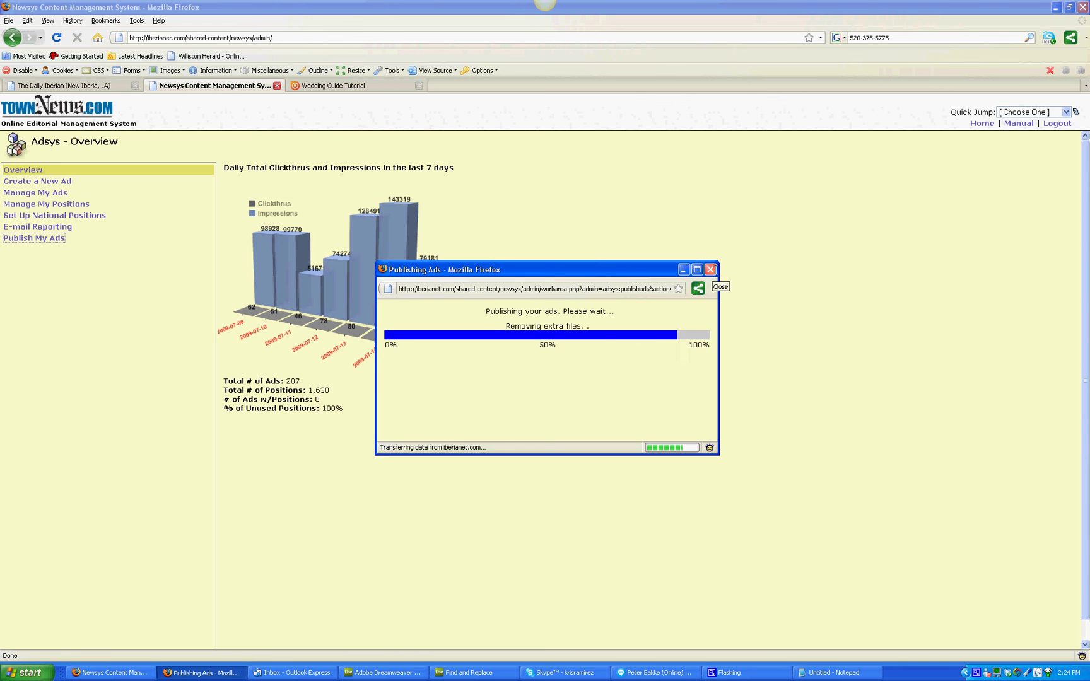
pyautogui.click(710, 270)
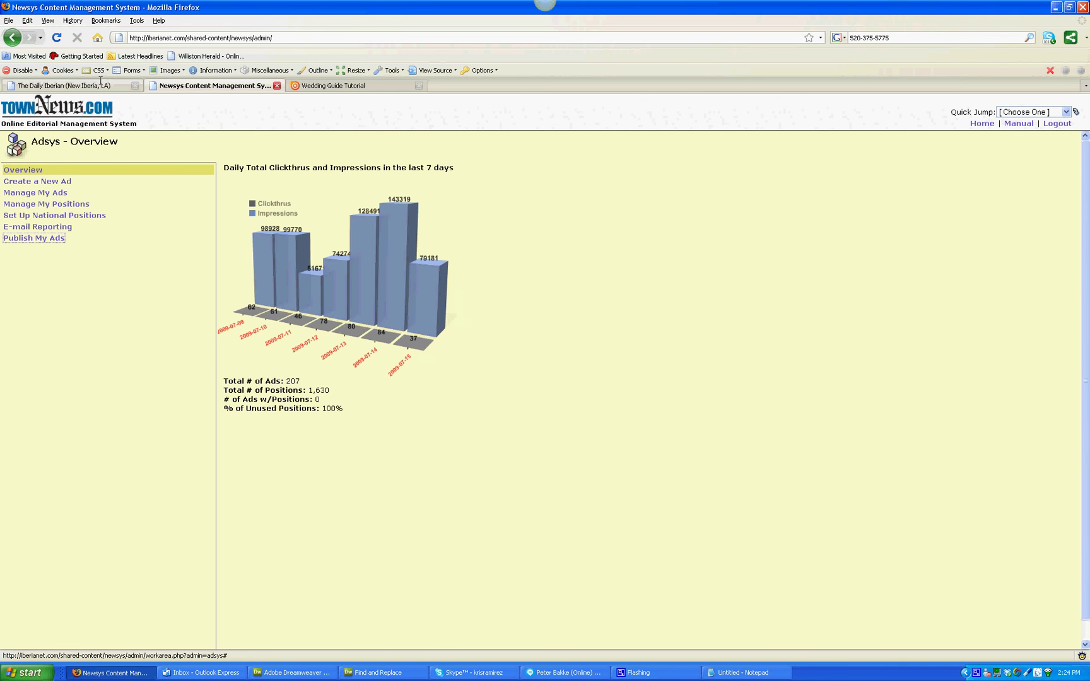
# Scroll the Daily Iberian homepage to confirm the Wedding Guide flipbook in Special Sections.
pyautogui.click(63, 85)
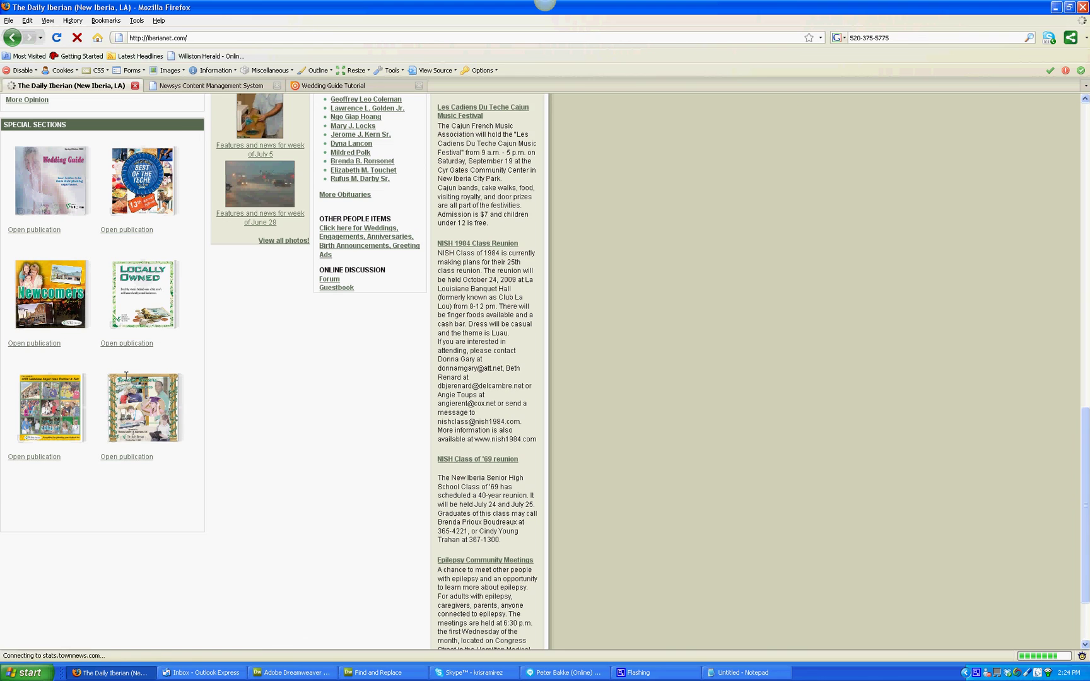
pyautogui.scroll(-20, 626, 434)
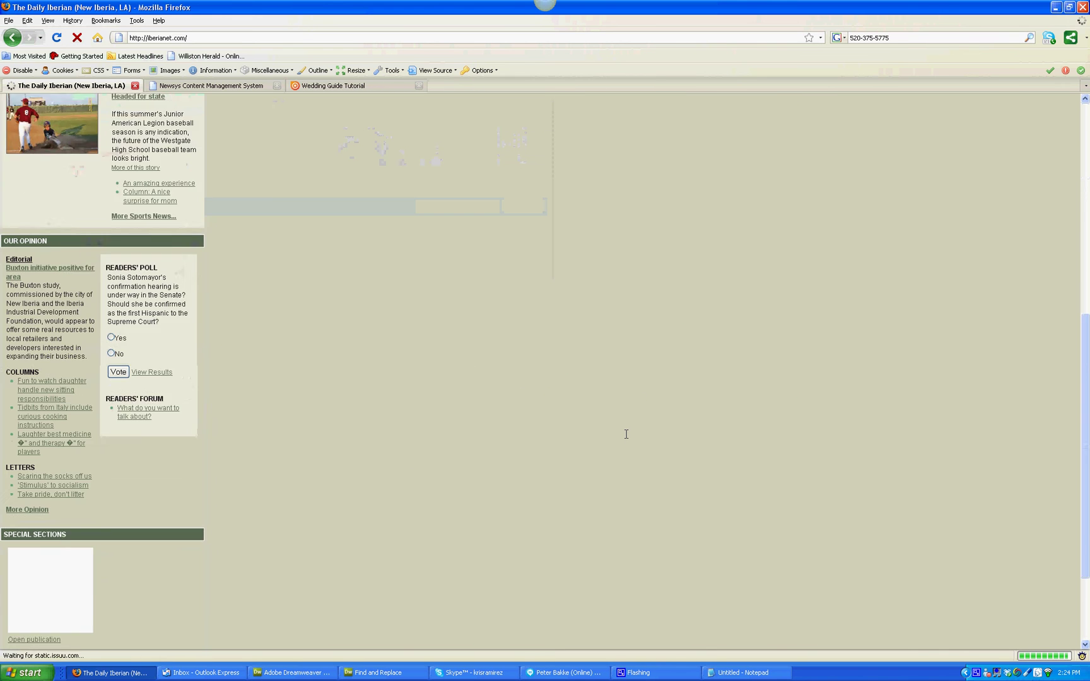
pyautogui.scroll(-3, 627, 434)
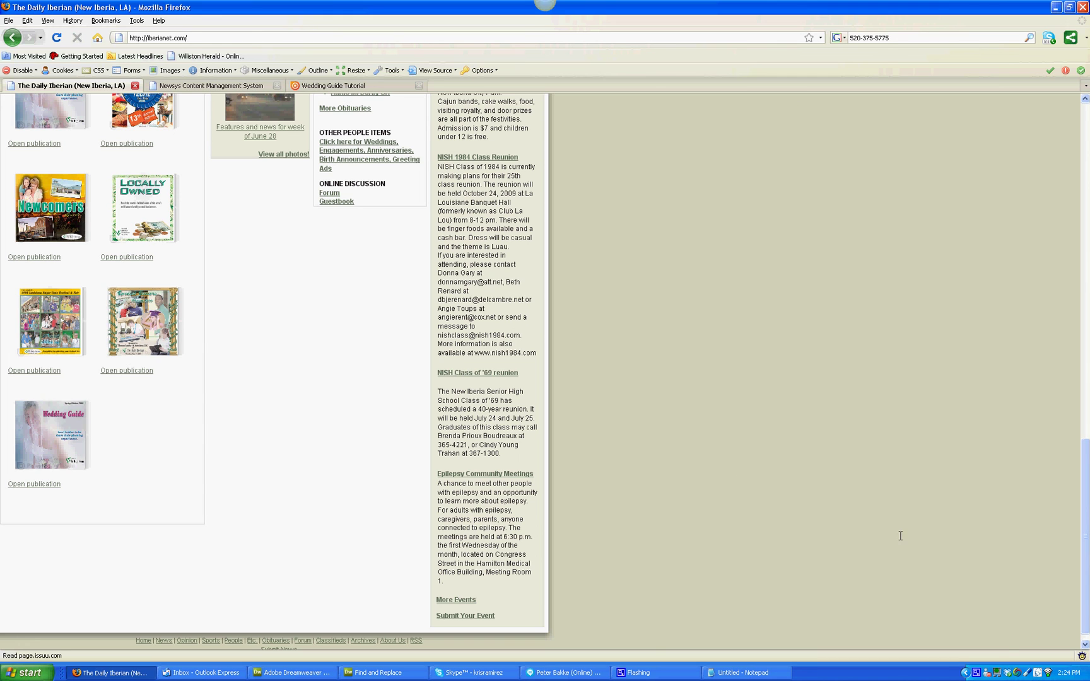
pyautogui.click(976, 672)
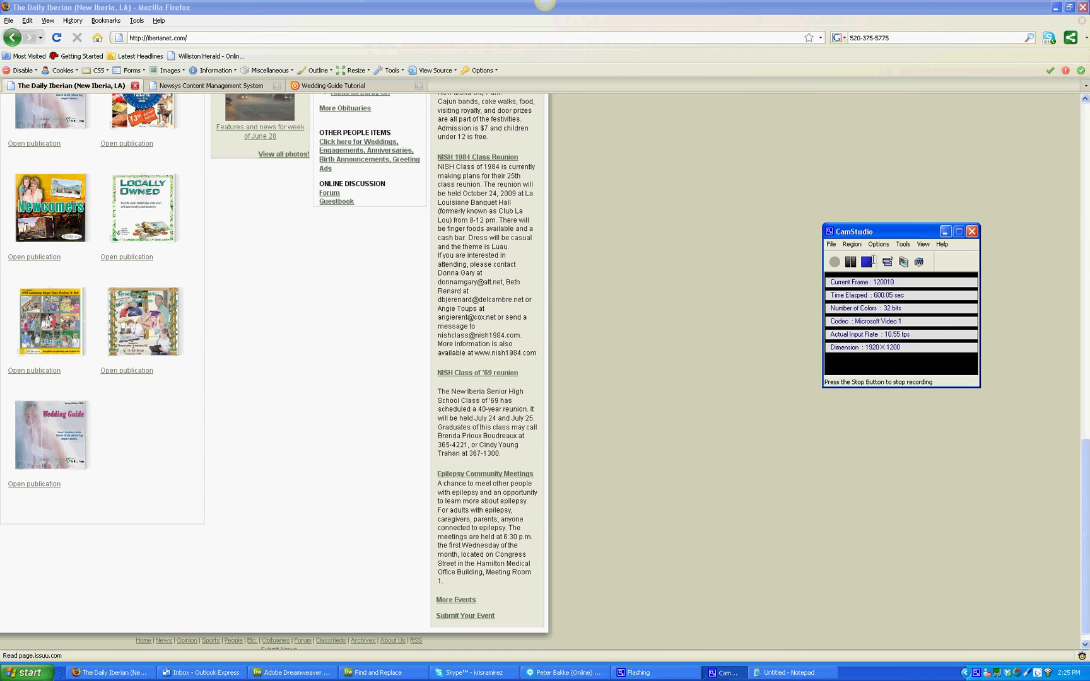